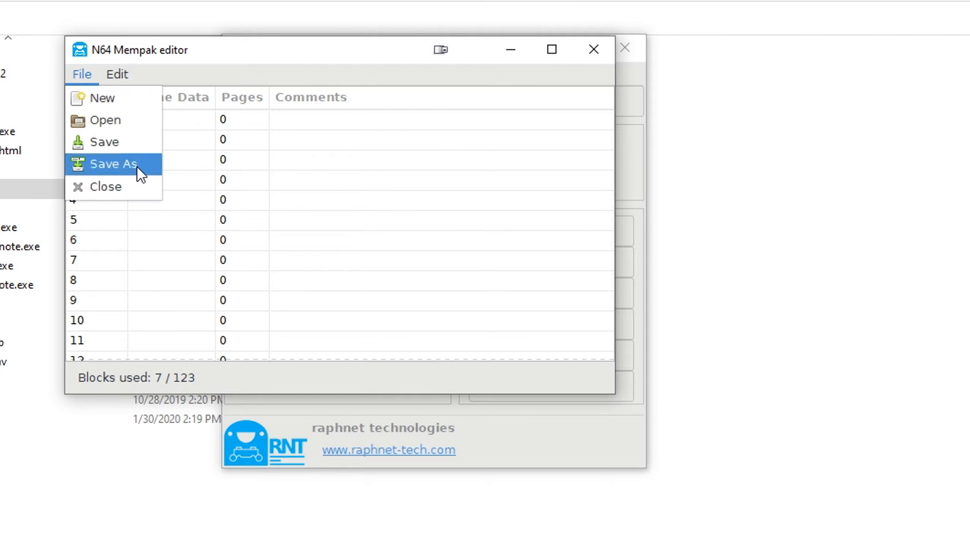
Save the memory pak dump as dk64.mpk in the raphnet Management tools folder
left_click(137, 167)
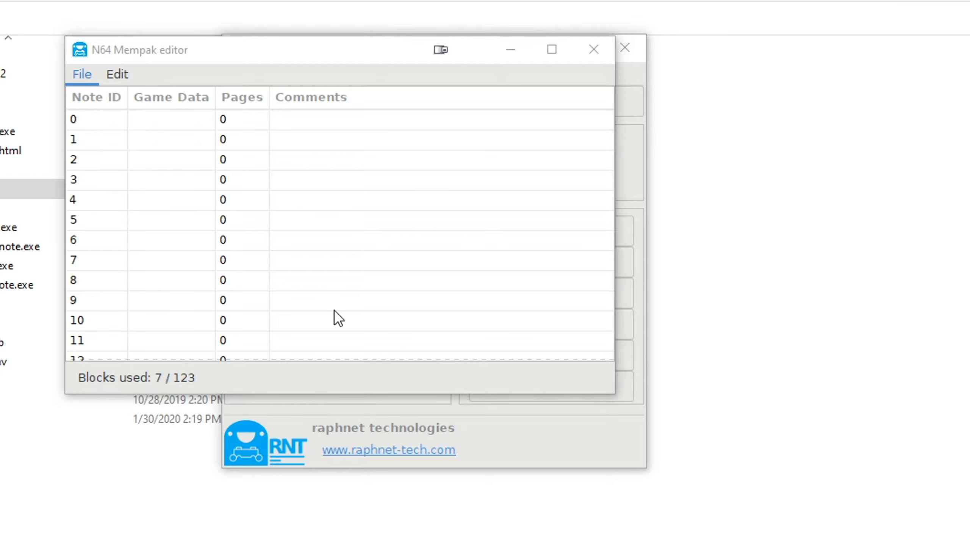
type("dk64")
type(".mp4")
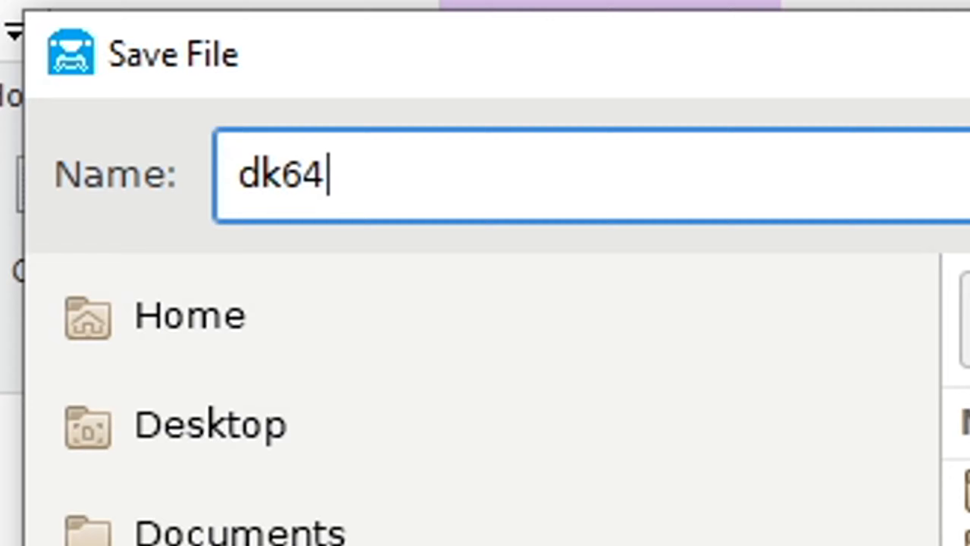
type(".mpk")
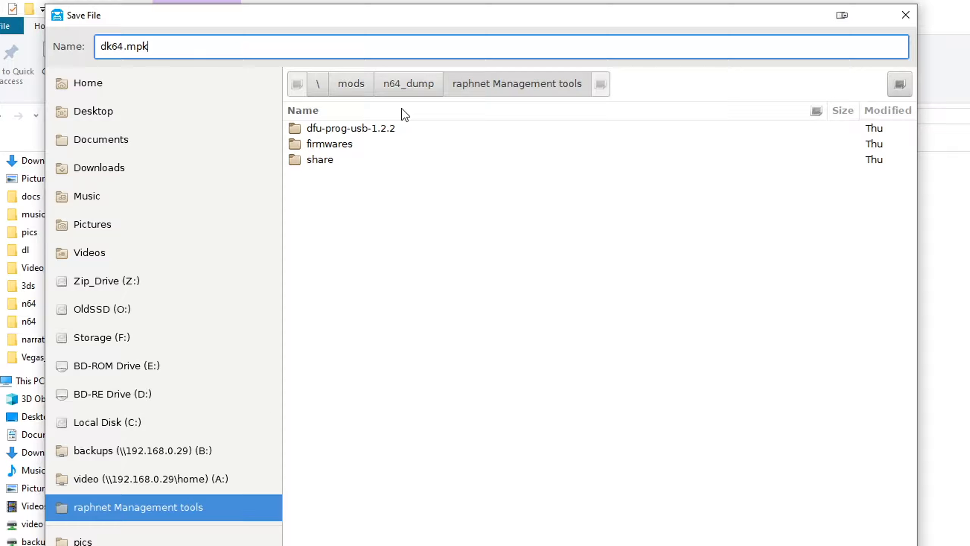
key("Return")
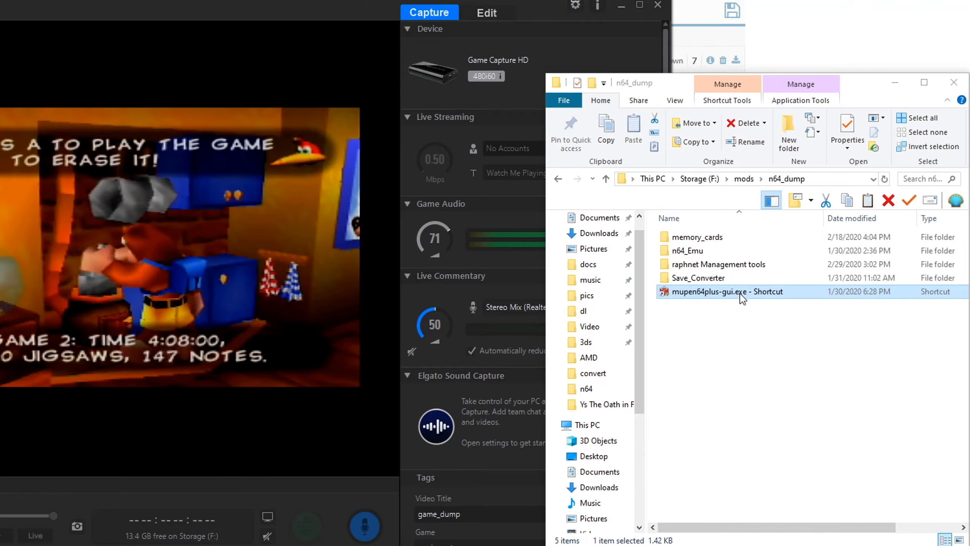
Launch the emulator from the mupen64plus-gui.exe shortcut and view the Mupen64Plus save folder
double_click(741, 293)
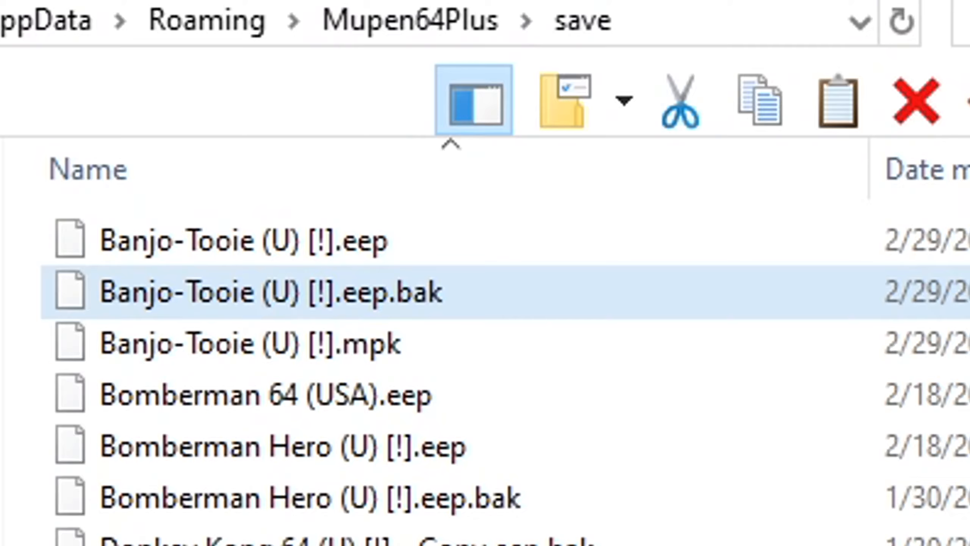
scroll(172, 496, "up", 1)
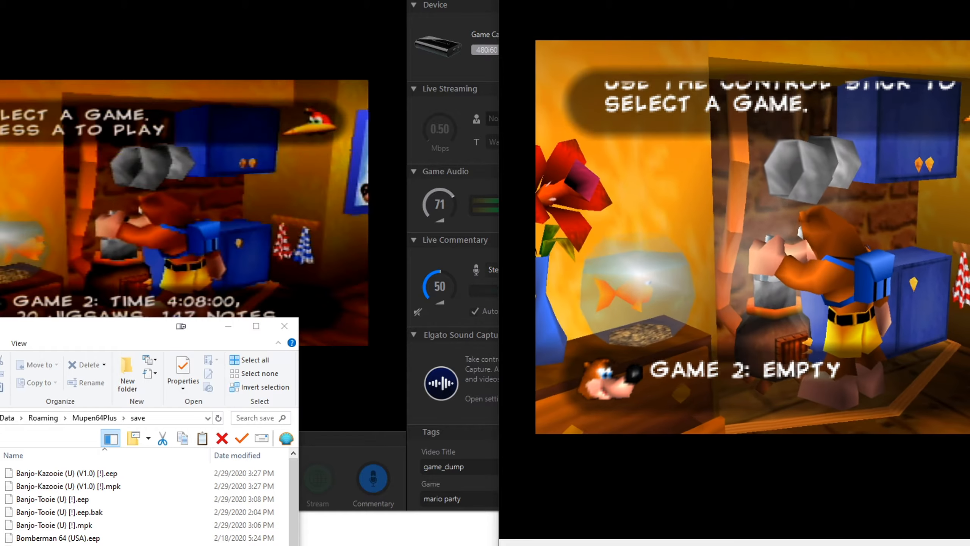
Find banjo.n64 in the memory_cards folder and load it into the MPKEdit page
double_click(682, 222)
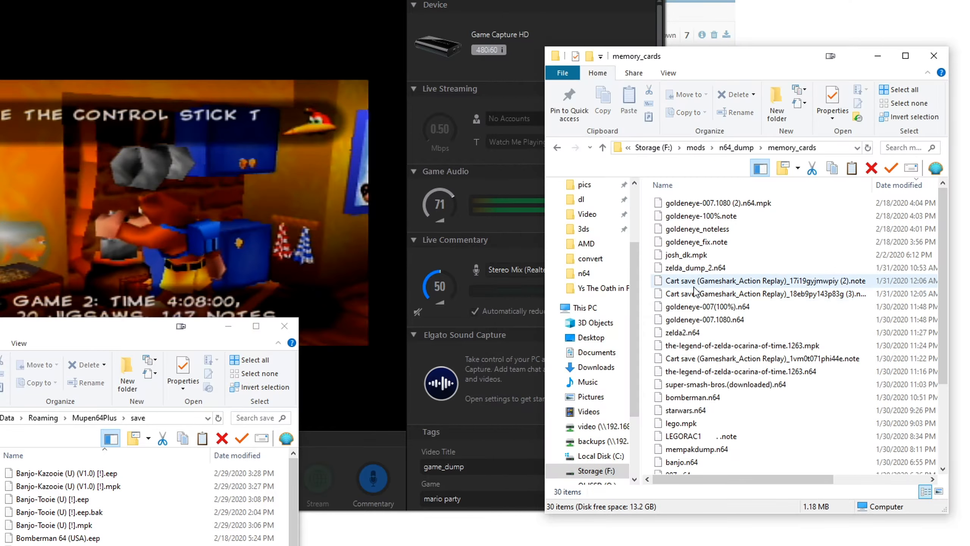
left_click(694, 287)
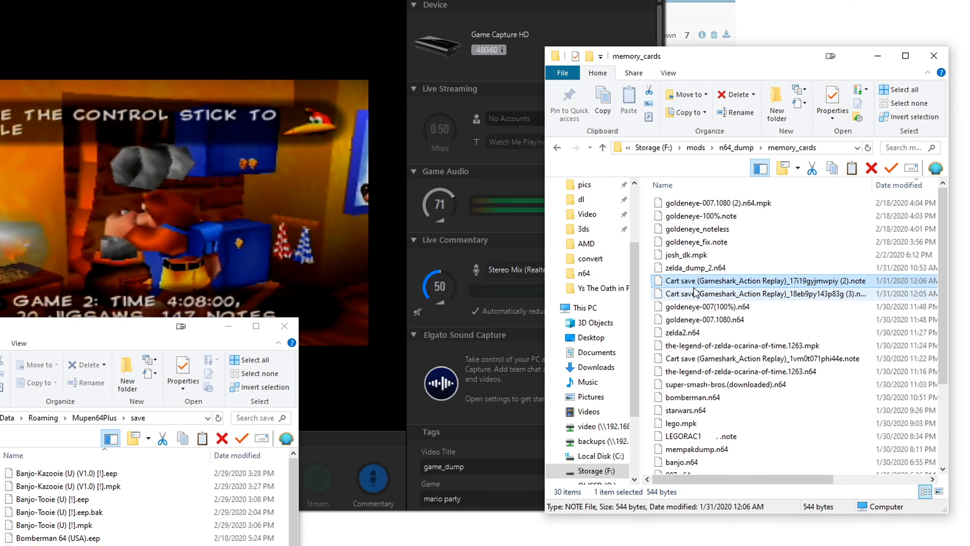
type("ba")
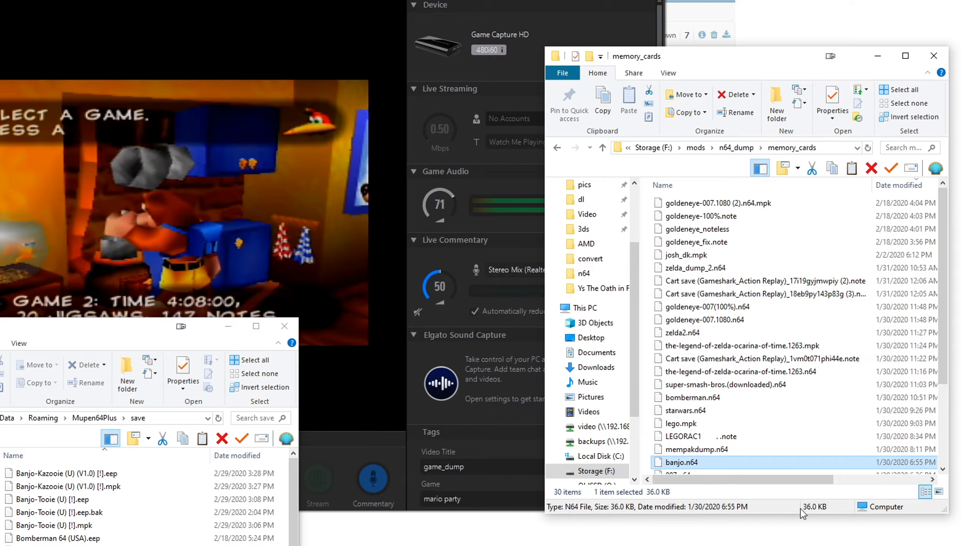
scroll(694, 294, "down", 2)
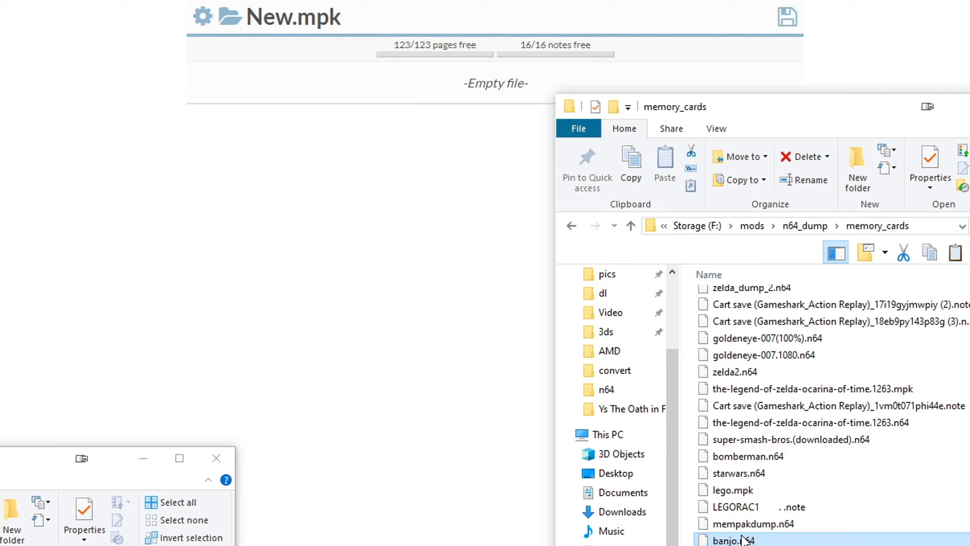
left_click_drag(275, 278, 385, 96)
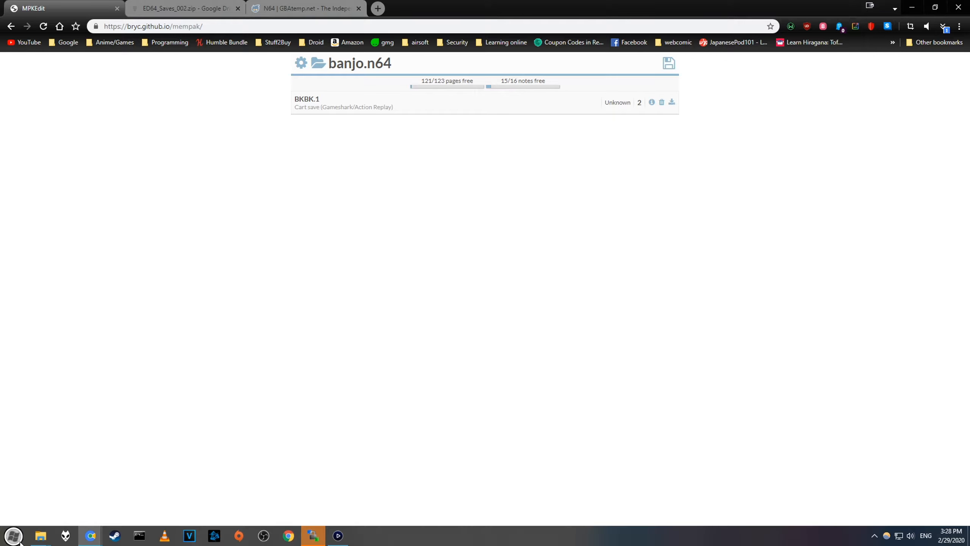
Start HxD and load the exported Gameshark cart save note along with Banjo-Kazooie (U) (V1.0) [!].eep
left_click(14, 536)
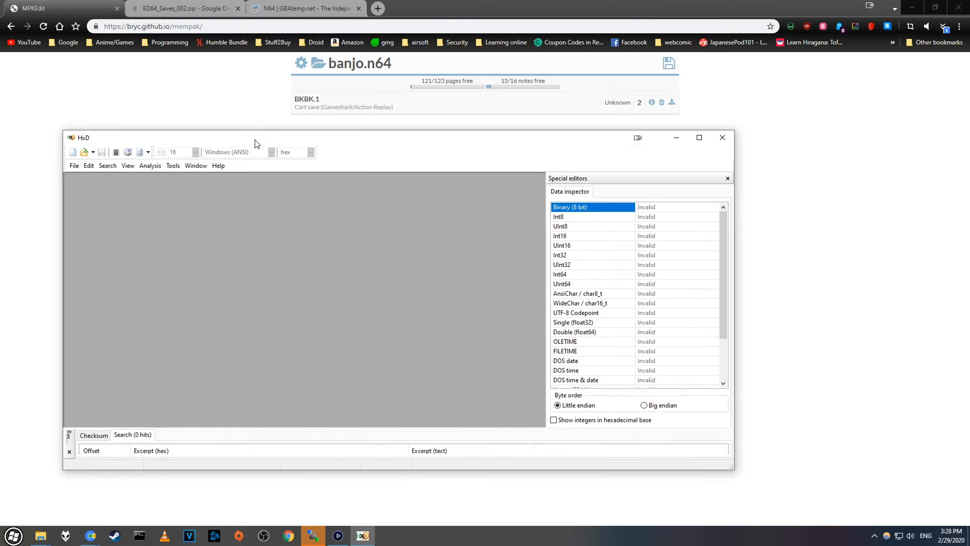
left_click_drag(254, 138, 253, 31)
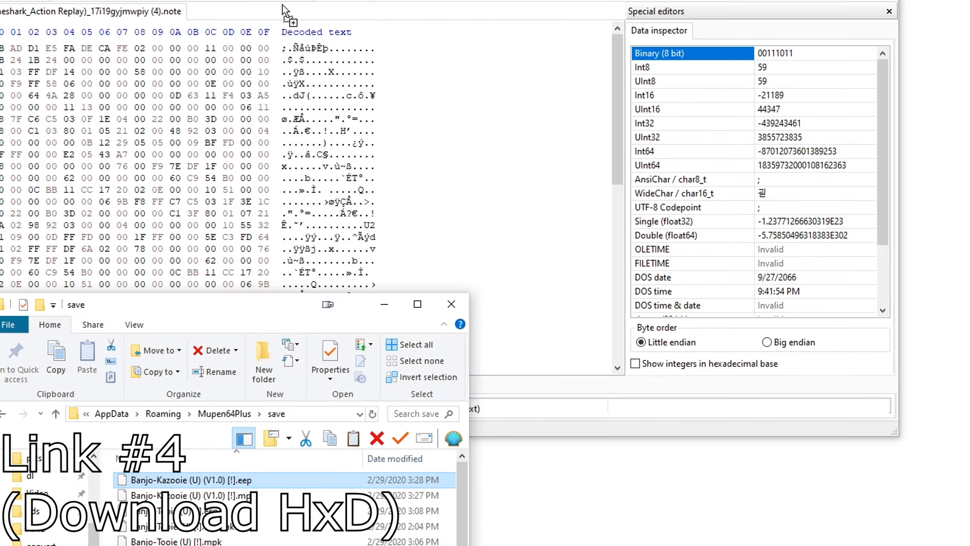
left_click_drag(289, 15, 289, 17)
left_click_drag(277, 102, 309, 52)
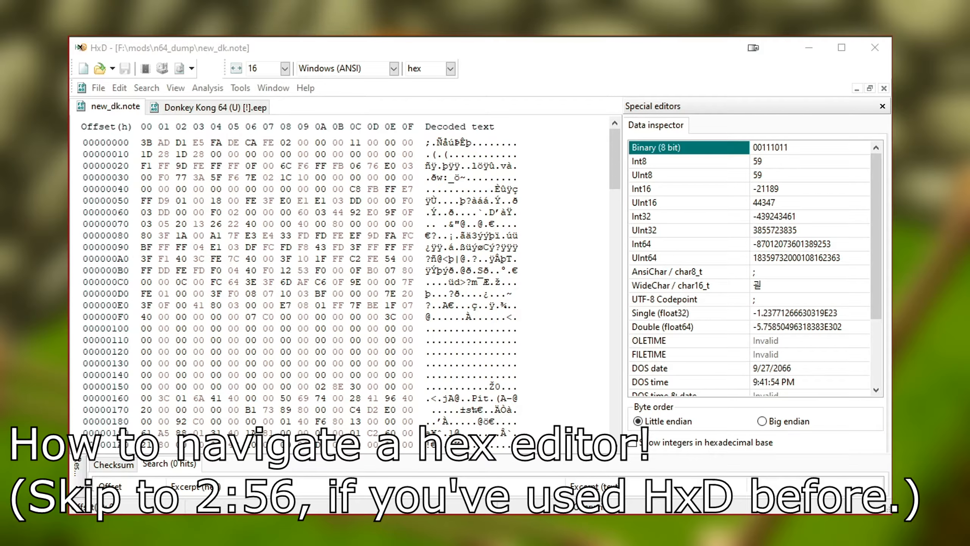
View new_dk.note and Donkey Kong 64 (U) [!].eep alternately in the hex editor
left_click(322, 51)
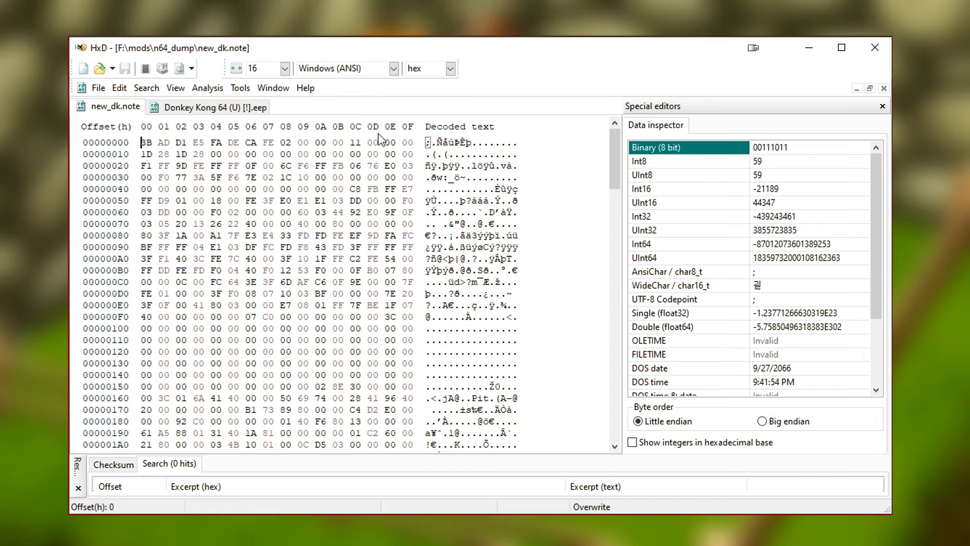
left_click(213, 107)
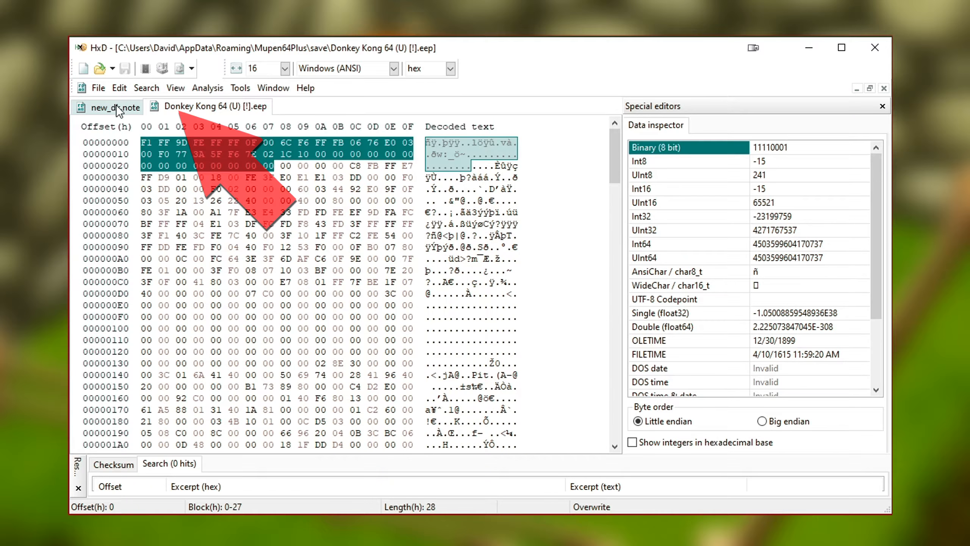
left_click(116, 106)
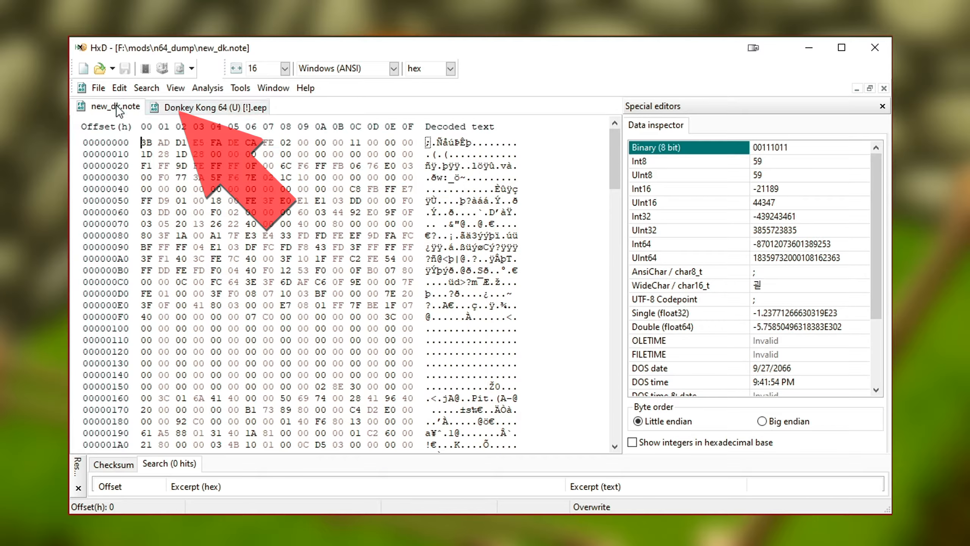
left_click(226, 106)
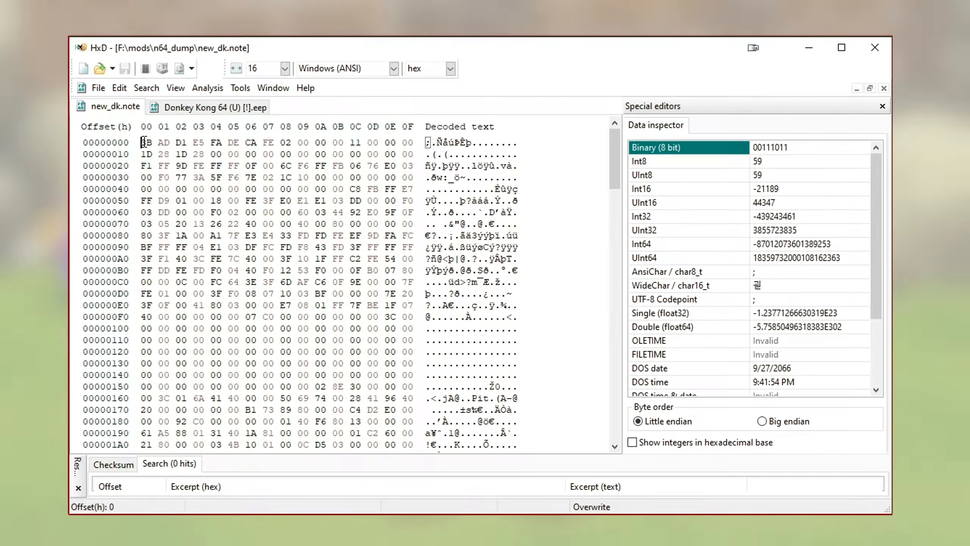
Select bytes of new_dk.note from offset 0, extending the block to a hex length of 28
left_click_drag(97, 122, 415, 142)
left_click(144, 143)
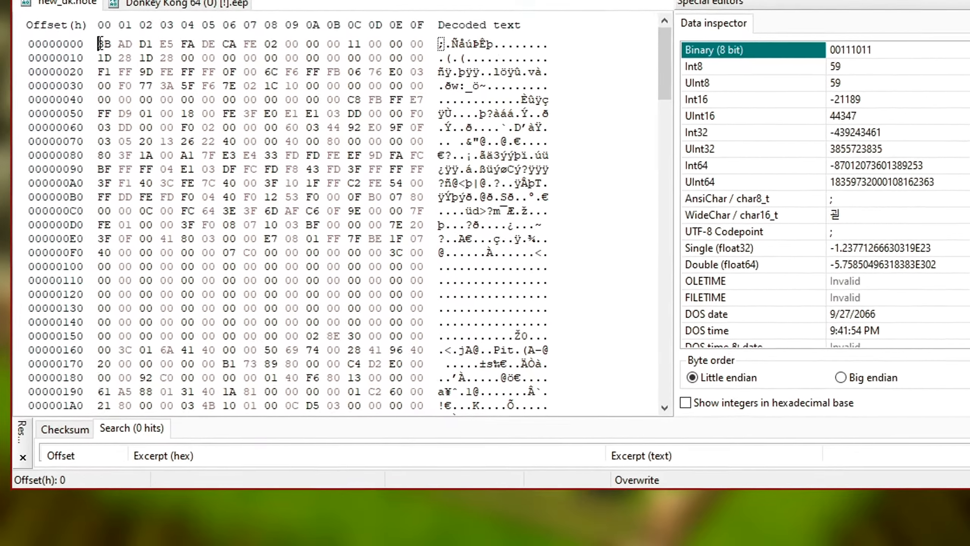
left_click_drag(133, 117, 269, 118)
left_click_drag(183, 0, 467, 0)
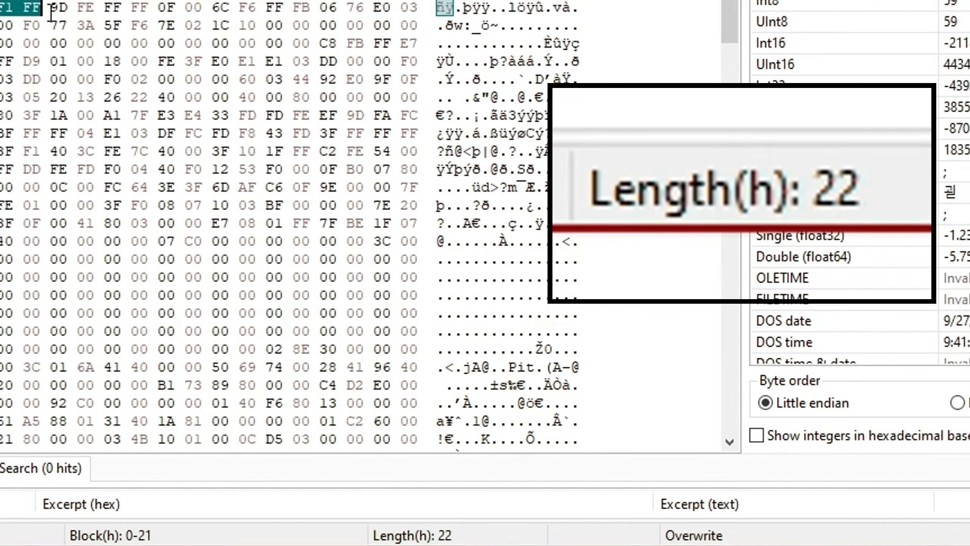
mouse_move(51, 11)
left_mouse_down()
mouse_move(17, 24)
mouse_move(19, 10)
mouse_move(61, 9)
left_mouse_up()
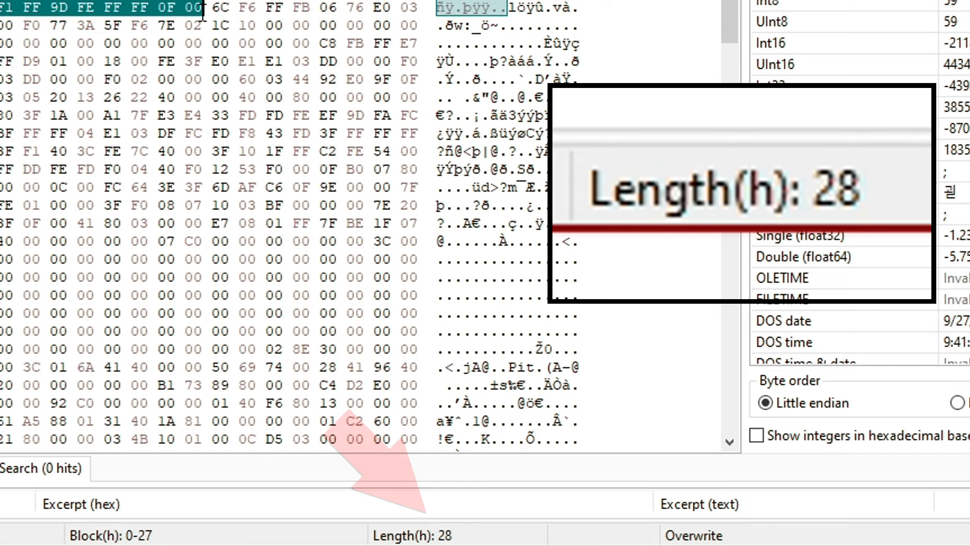
left_click_drag(203, 12, 256, 0)
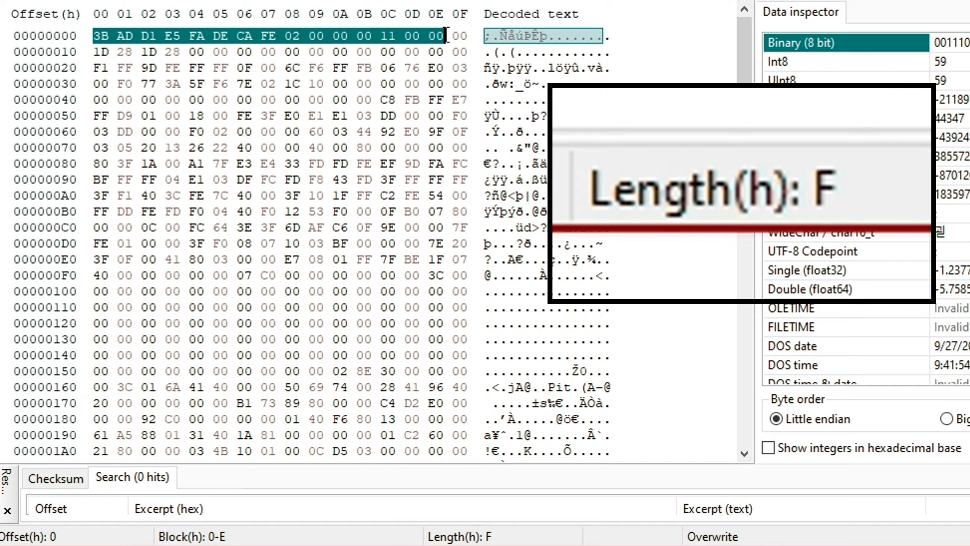
Select the first full row of new_dk.note, hex length 10, and extend the block through offset 27
left_click_drag(444, 36, 471, 35)
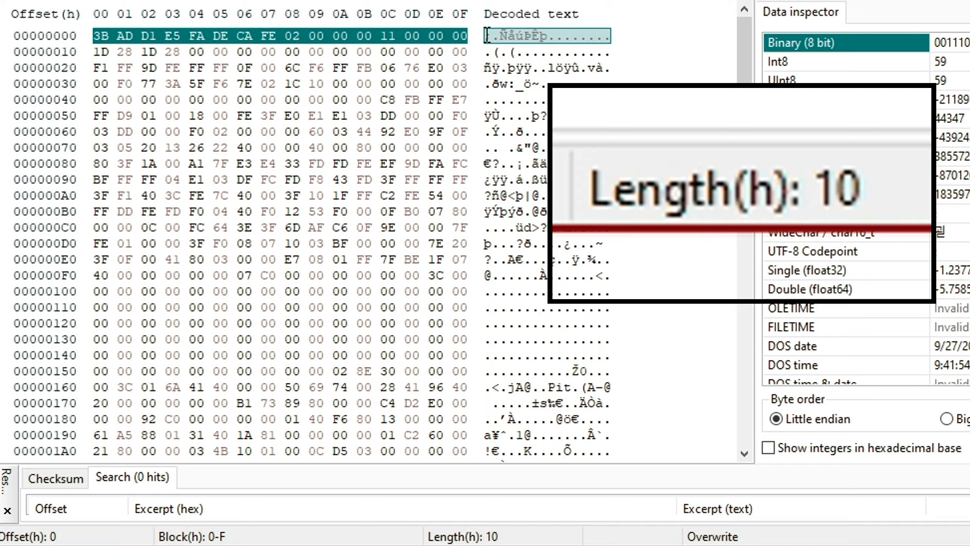
left_click_drag(473, 42, 243, 51)
left_click_drag(114, 52, 126, 52)
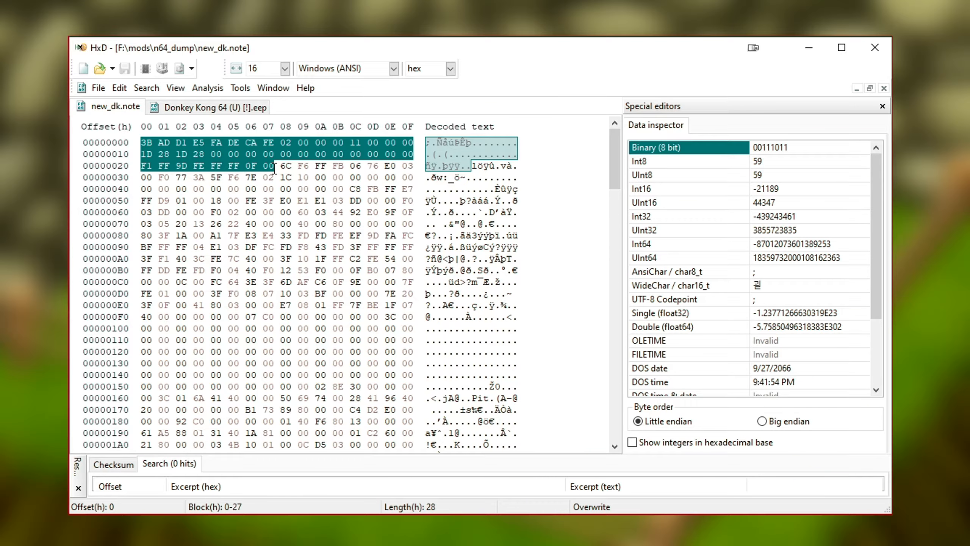
left_click_drag(299, 168, 309, 177)
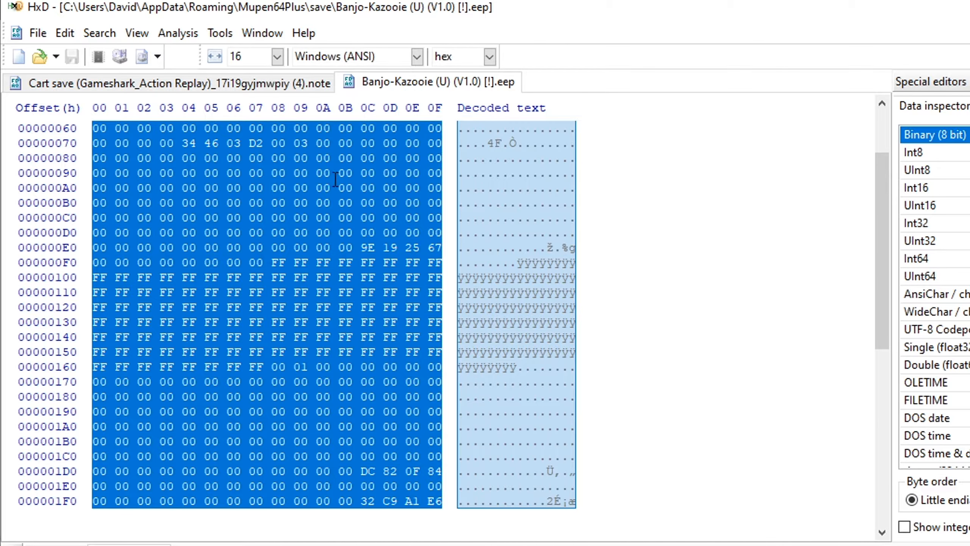
Examine the cart save note's two header rows at offsets 00 and 10 and the save data starting at offset 20
left_click(256, 82)
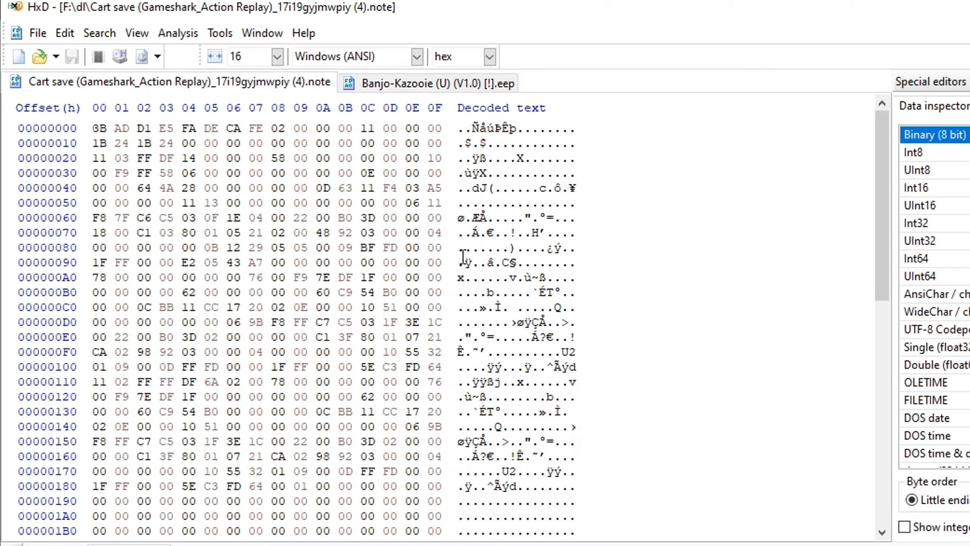
scroll(462, 256, "down", 2)
scroll(462, 260, "up", 2)
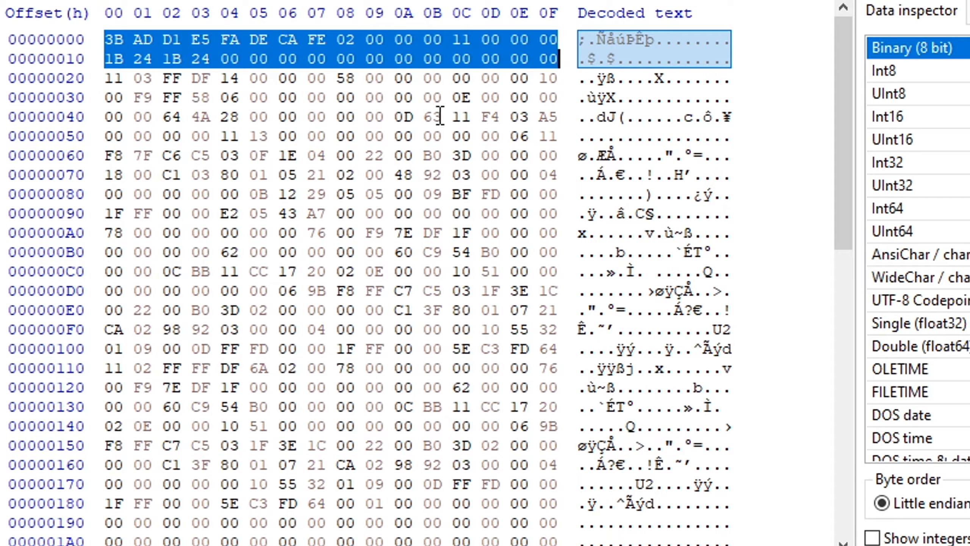
left_click(247, 76)
left_click_drag(162, 46, 440, 25)
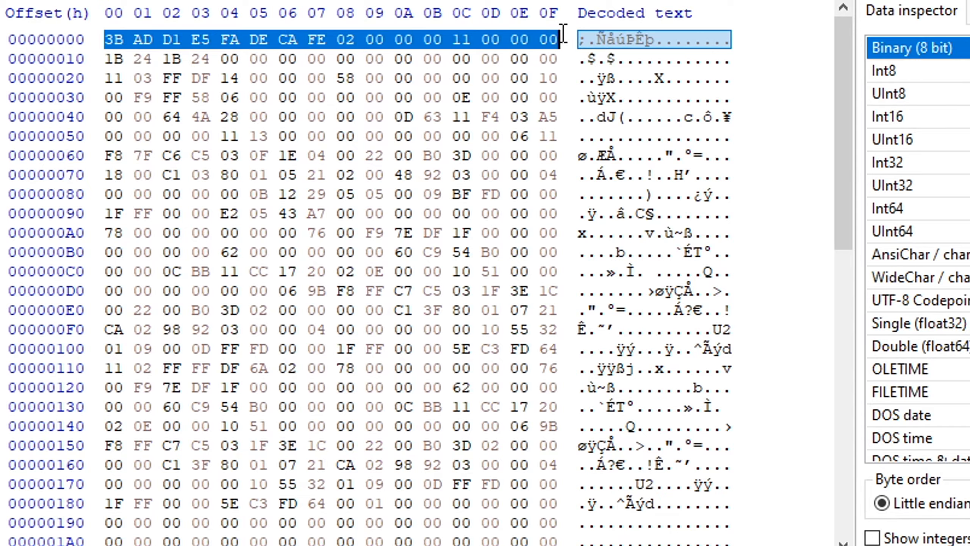
left_click_drag(106, 59, 513, 56)
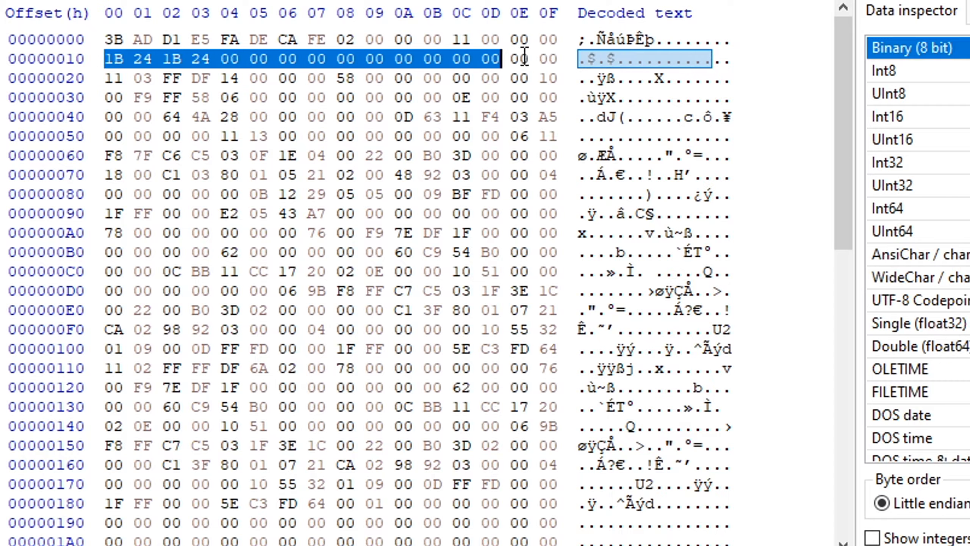
left_click_drag(108, 77, 567, 539)
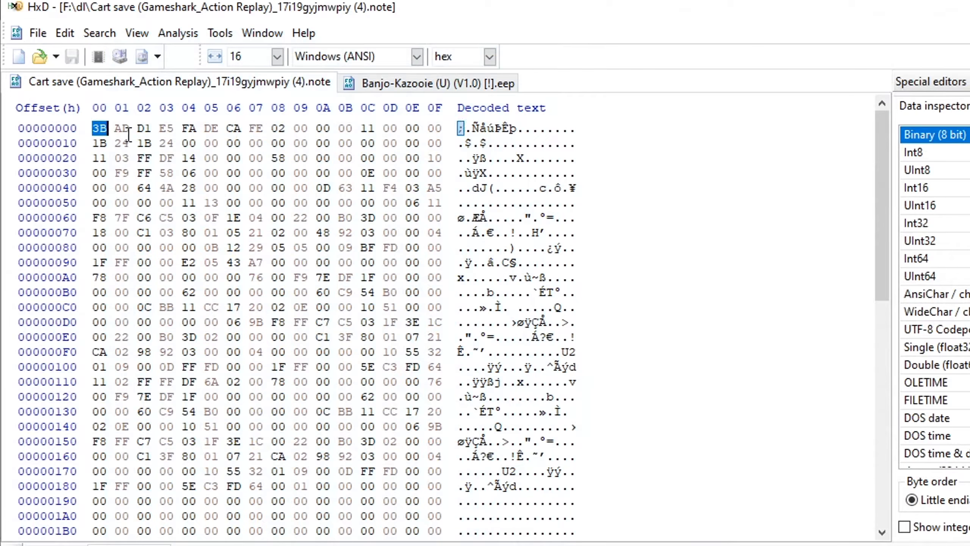
left_click_drag(128, 133, 474, 145)
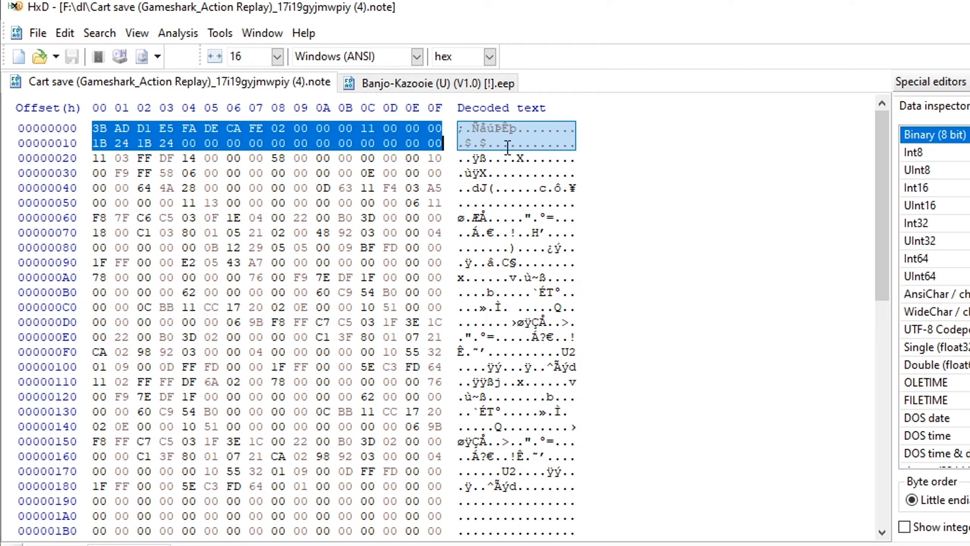
Copy the cart save note's data from offset 20 to the end of the file, leaving out the header
left_click(96, 174)
left_click_drag(95, 158, 443, 533)
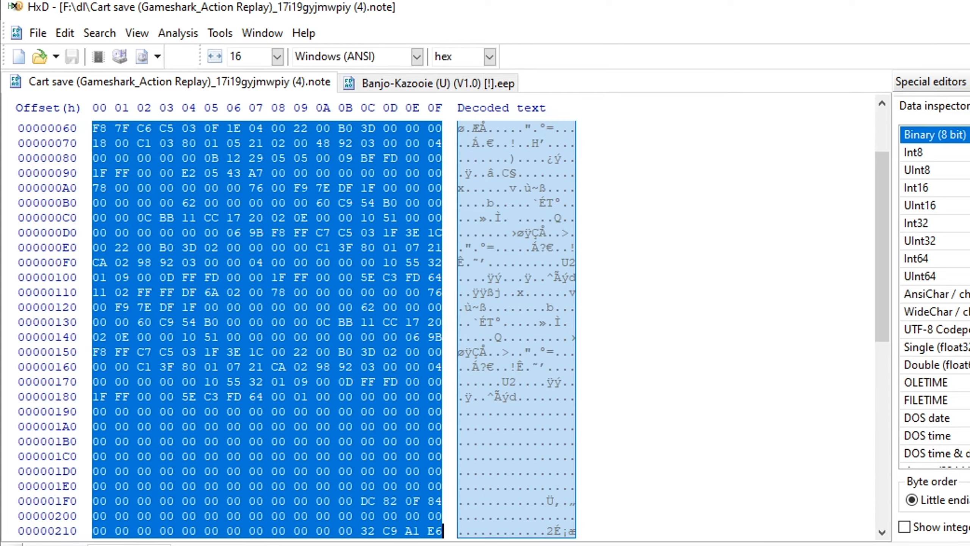
left_click(62, 38)
left_click(86, 95)
Overwrite all of Banjo-Kazooie (U) (V1.0) [!].eep with the copied note data using Paste write, save it, and check the saved games in Mupen64Plus
left_click(382, 83)
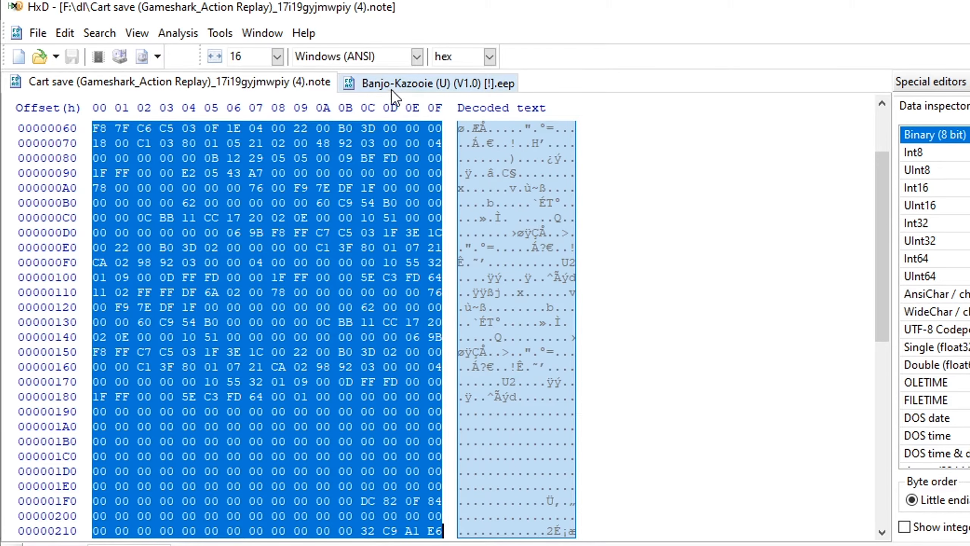
scroll(296, 276, "up", 2)
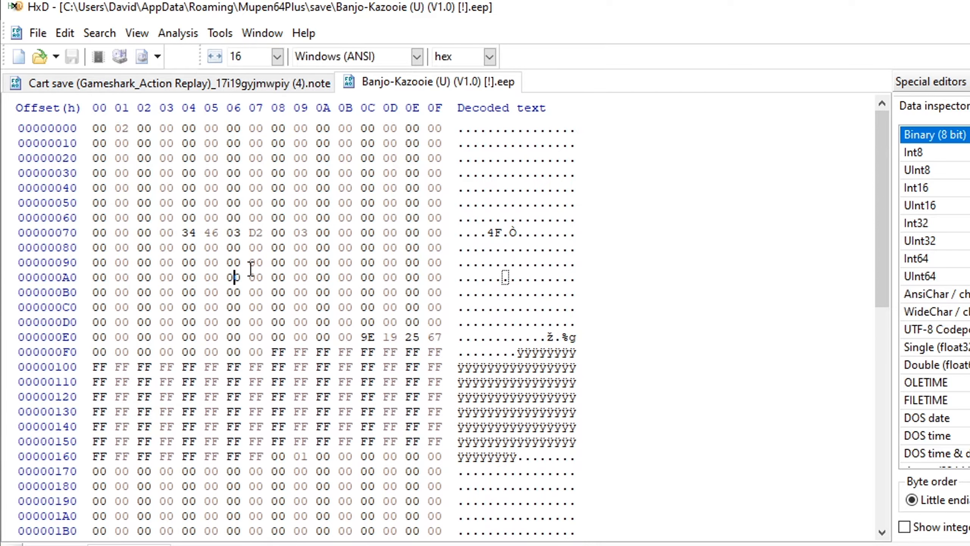
key("ctrl+a")
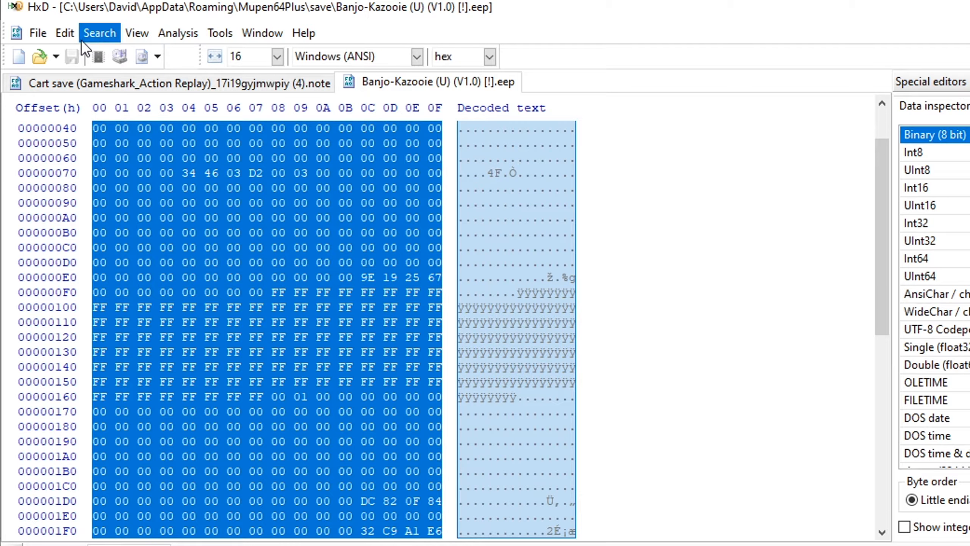
left_click(71, 38)
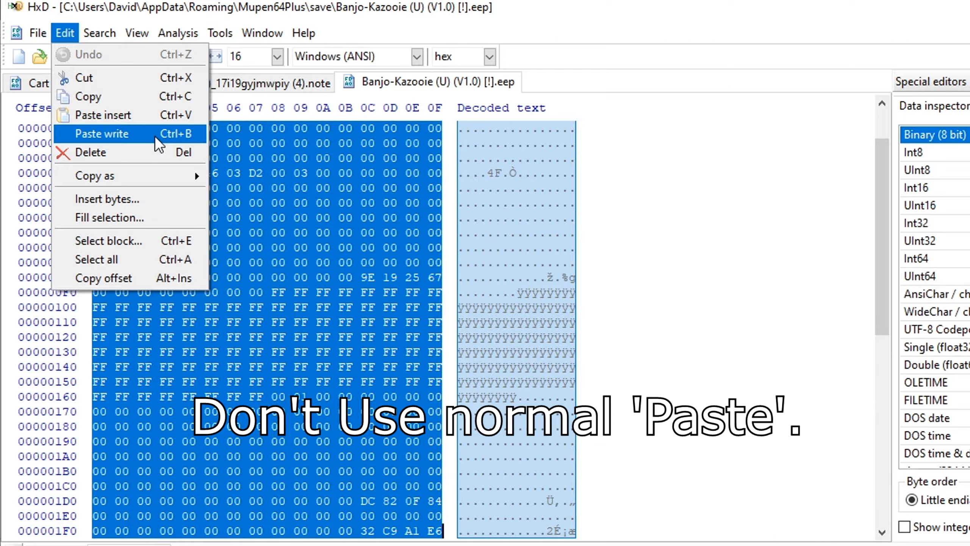
left_click(156, 139)
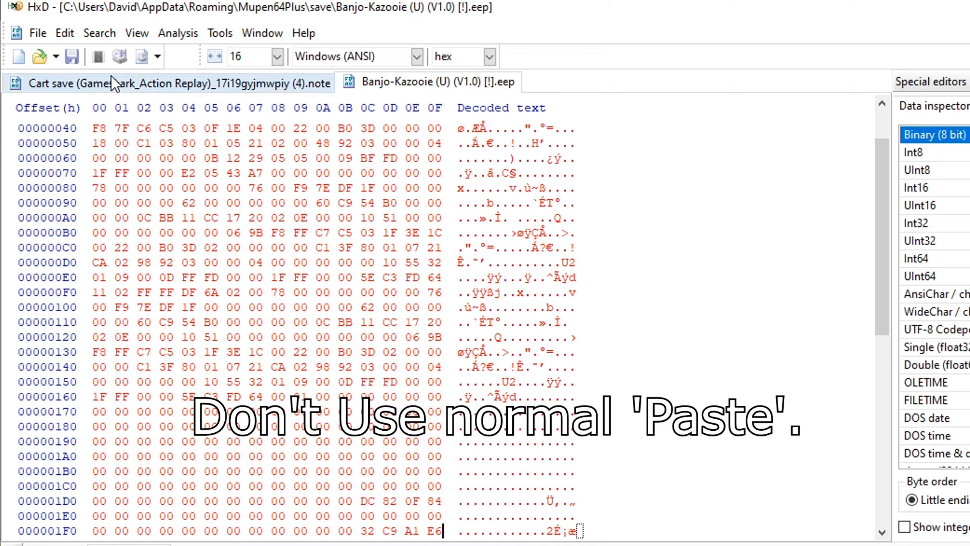
left_click(72, 62)
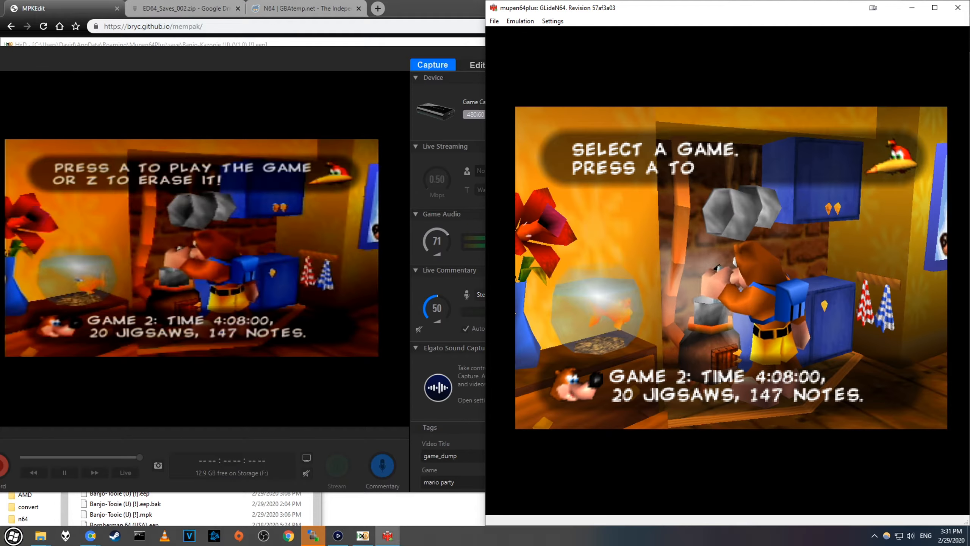
key("Right")
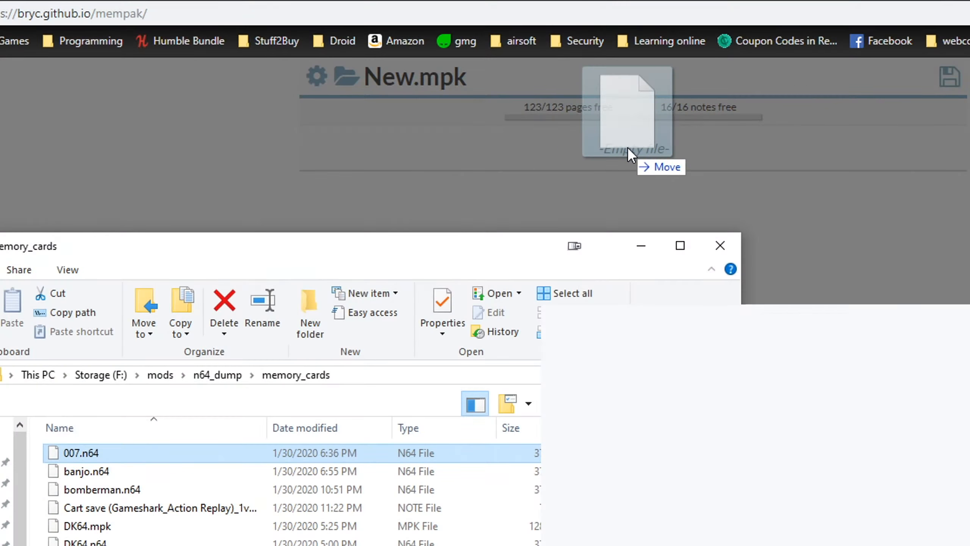
Load 007.n64 from the memory_cards folder into MPKEdit and download its cart save note
left_click_drag(627, 147, 628, 147)
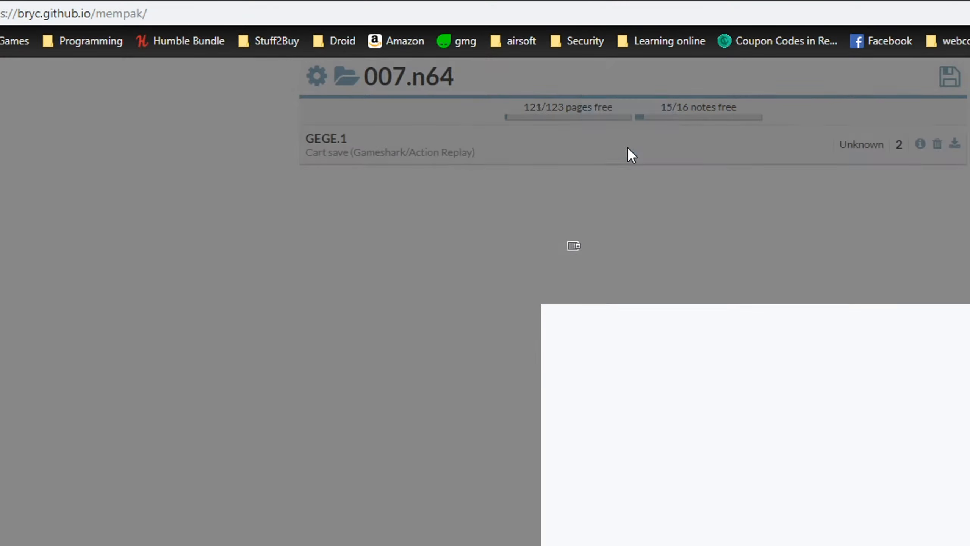
left_click(955, 143)
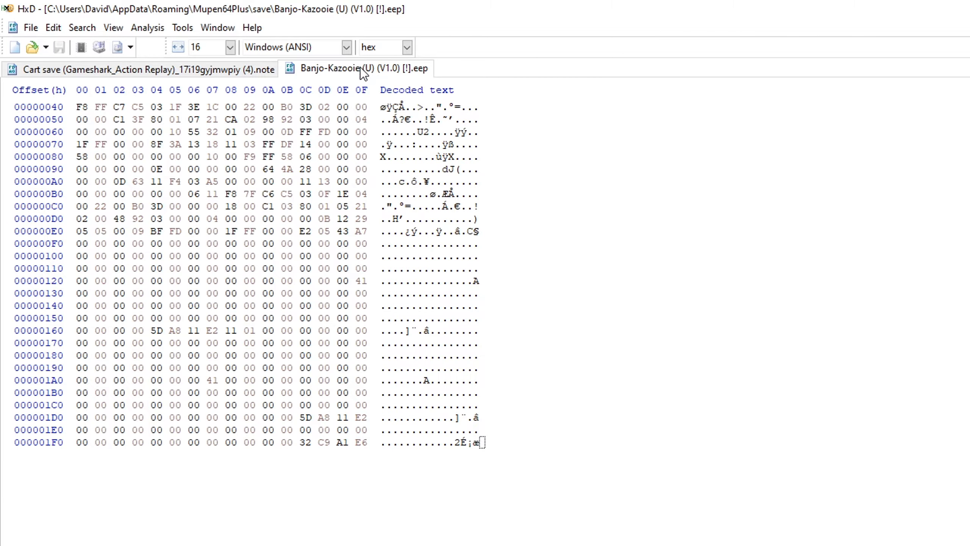
In HxD, copy the entire contents of Banjo-Kazooie (U) (V1.0) [!].eep
left_click(219, 70)
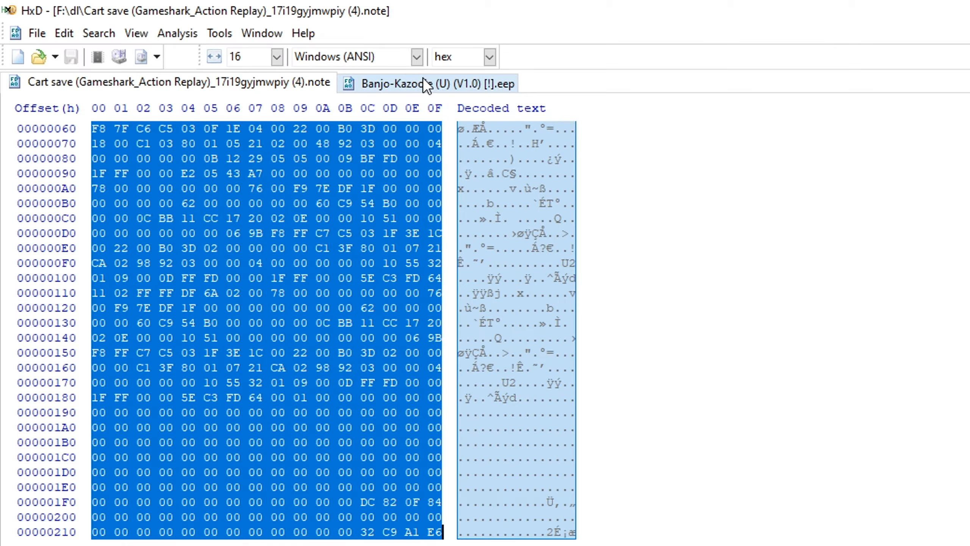
left_click(426, 86)
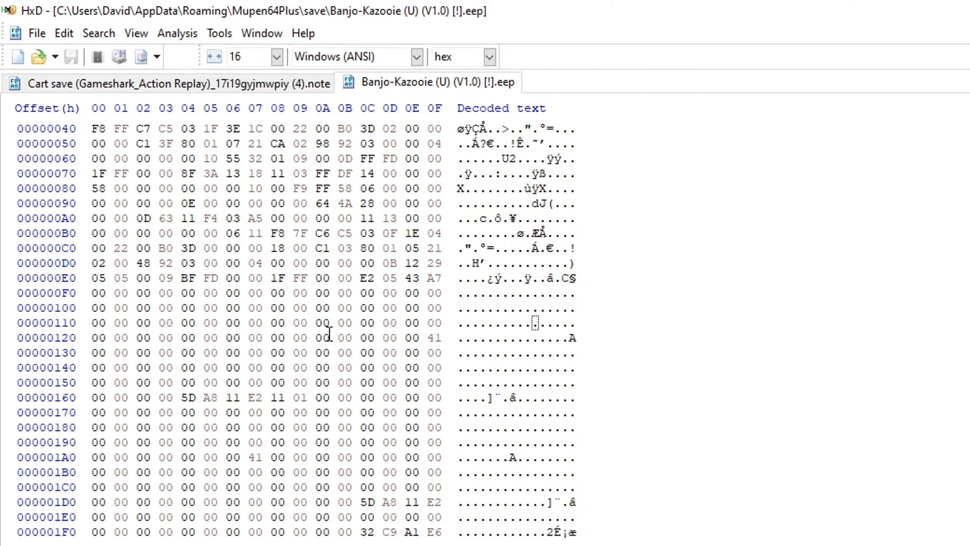
key("ctrl+a")
right_click(257, 194)
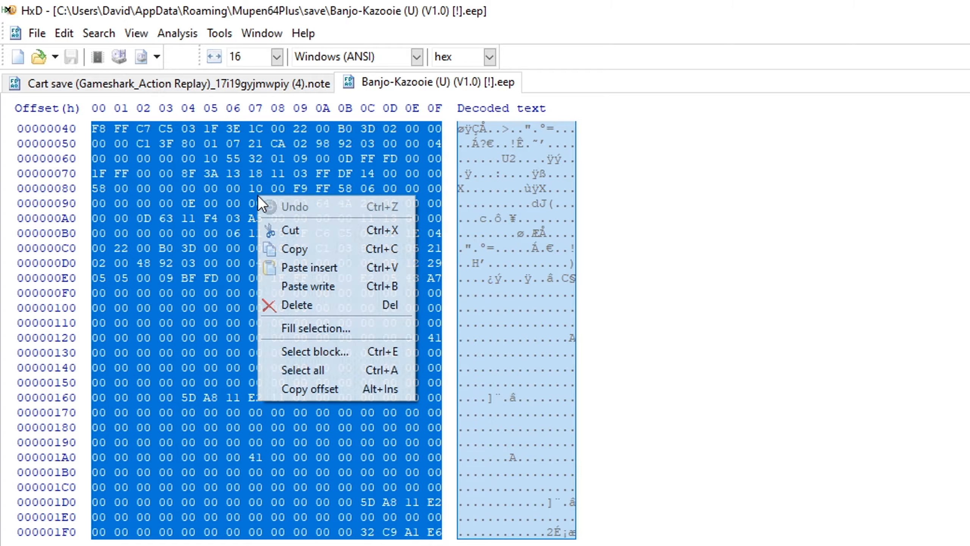
left_click(317, 241)
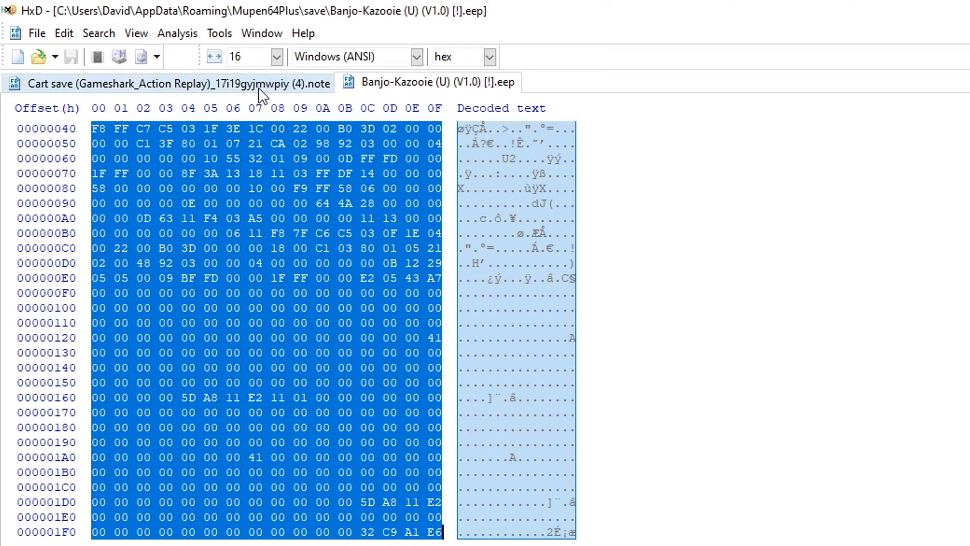
Overwrite the cart save note's data from offset 20 to the end with the copied bytes using Paste write, keeping the two header rows
left_click(258, 88)
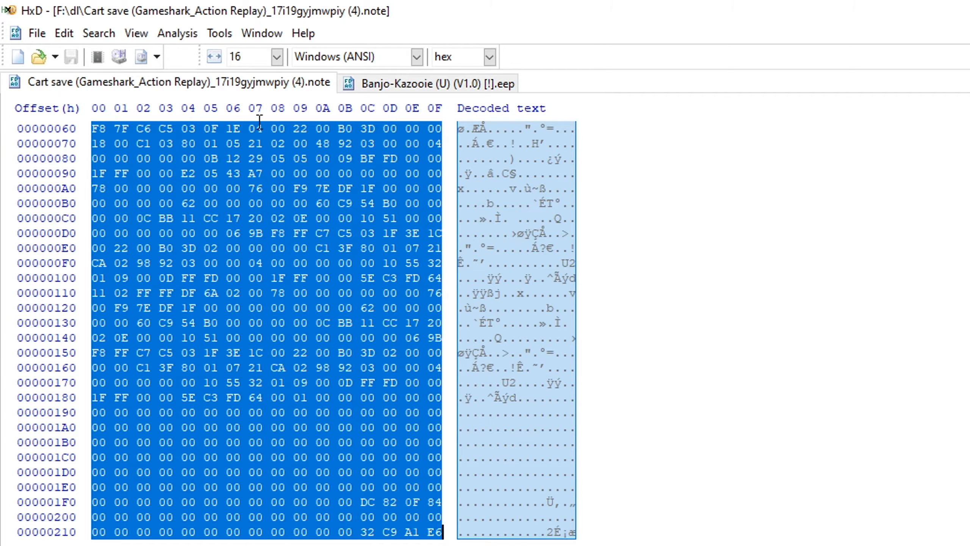
left_click_drag(78, 134, 401, 535)
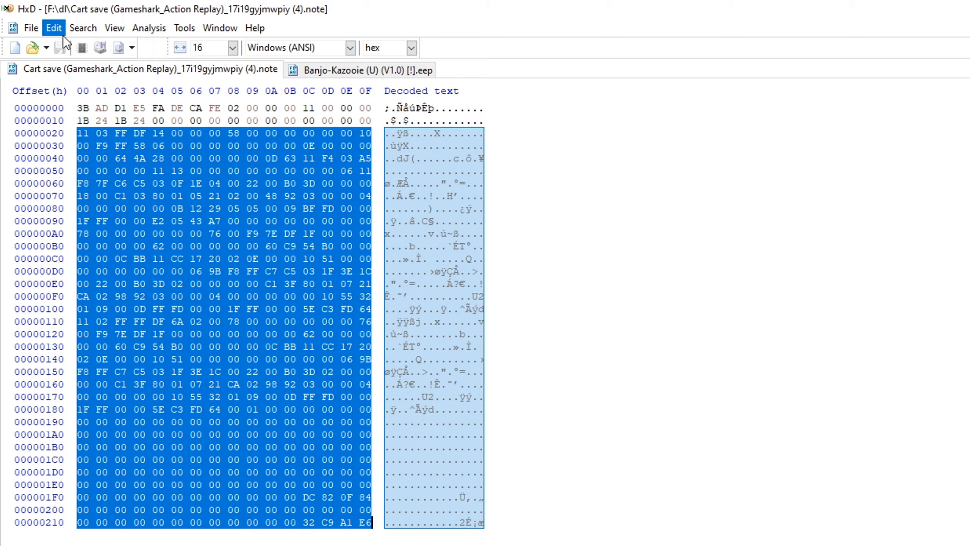
left_click(62, 34)
left_click(85, 112)
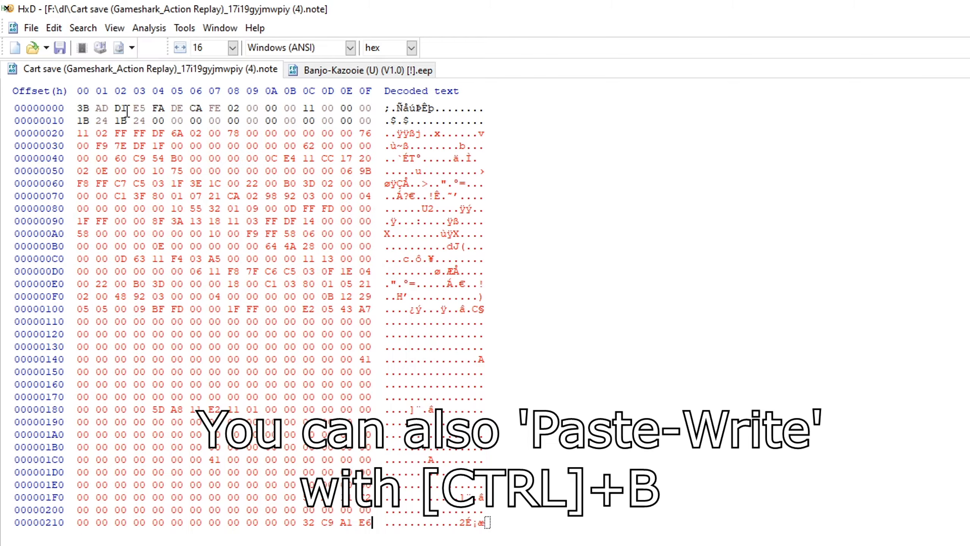
Save the edited note as banjo_update.note in the n64_dump folder
left_click(31, 28)
left_click(80, 104)
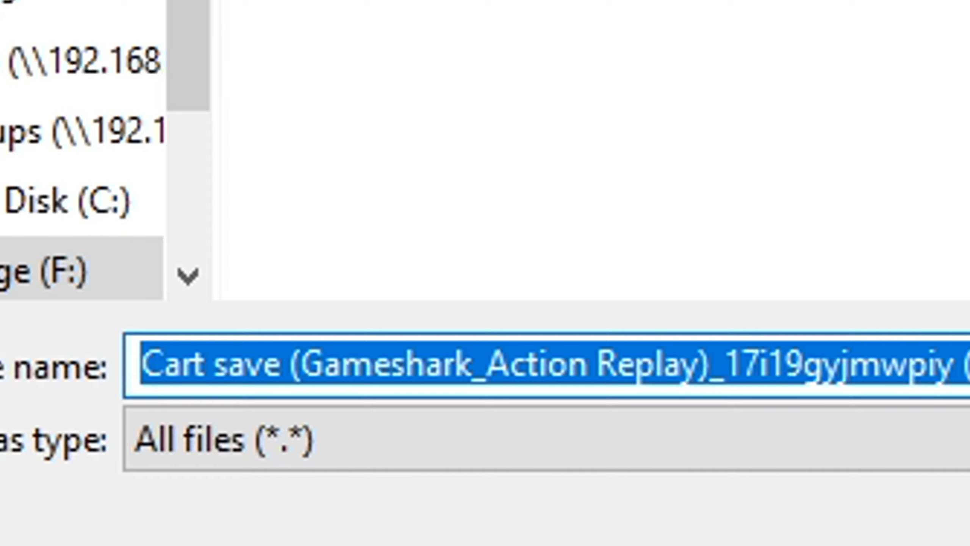
type("ba.note")
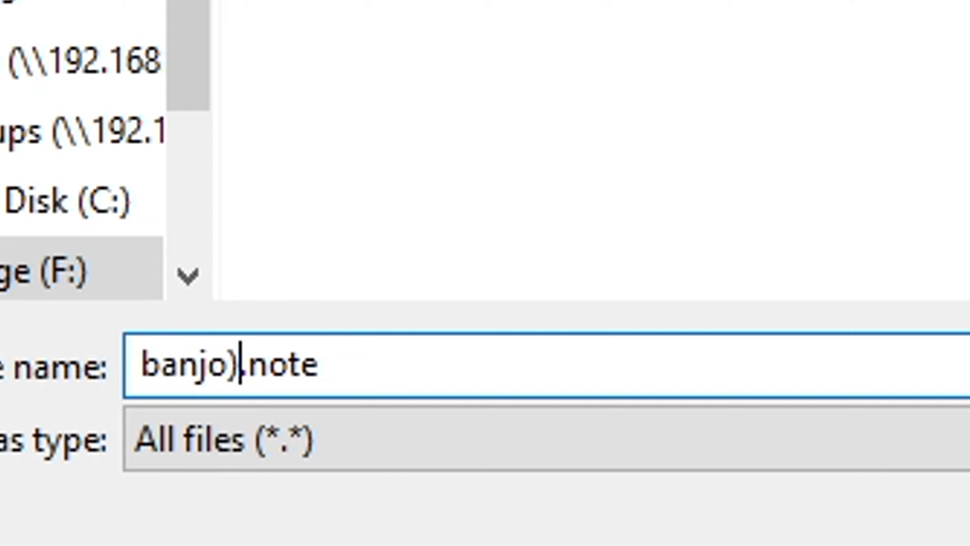
type("njo)")
key("BackSpace")
type("_update")
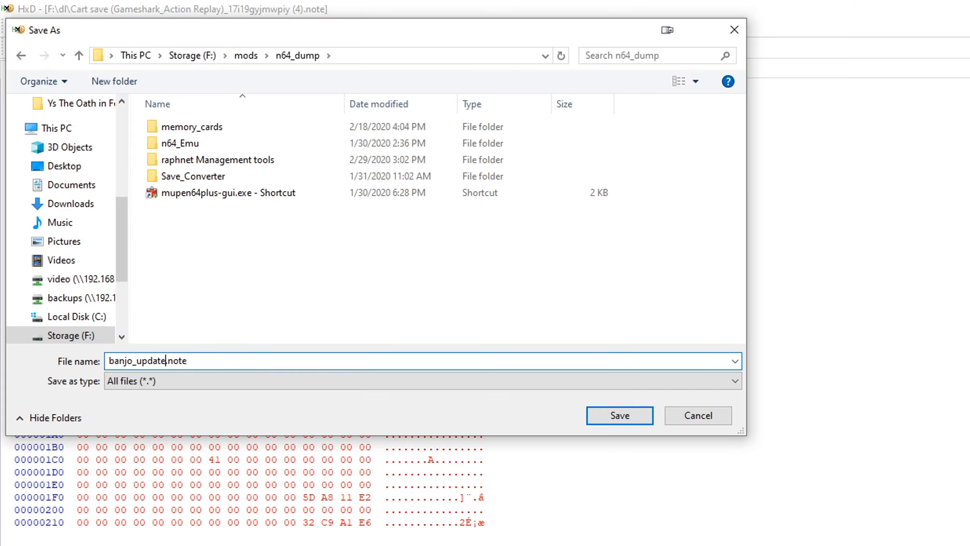
key("Return")
Switch to MPKEdit in the browser, reload it to get an empty memory pak, and import banjo_update.note into it
key("alt+Tab")
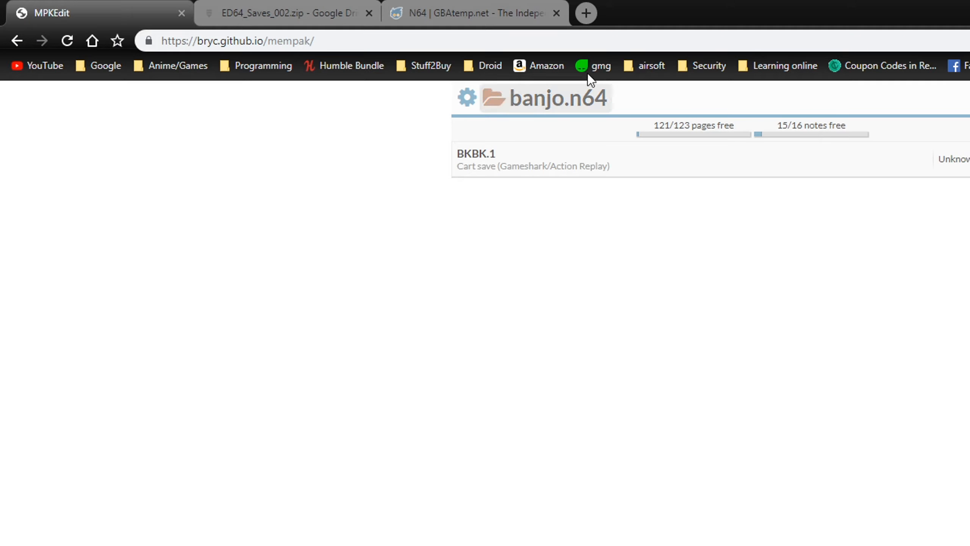
left_click(75, 41)
key("alt+Tab")
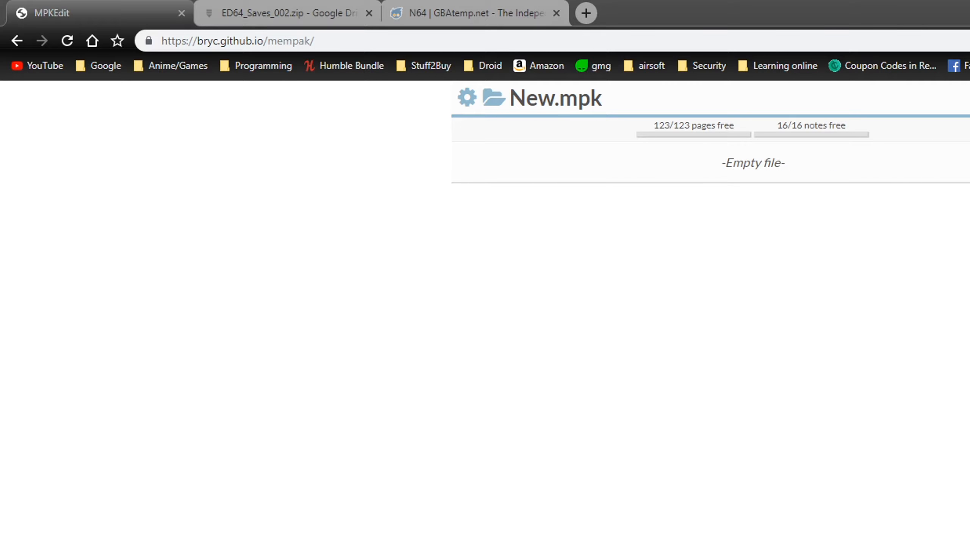
key("alt+Tab")
left_click(716, 367)
left_click_drag(709, 364, 376, 85)
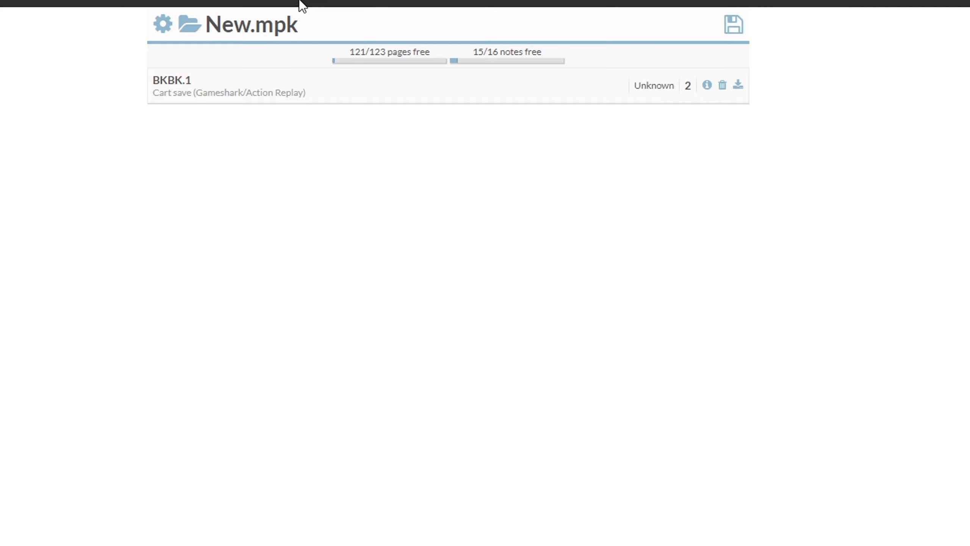
Download the memory pak image from MPKEdit as New (1).mpk and show the file in its folder
left_click(163, 25)
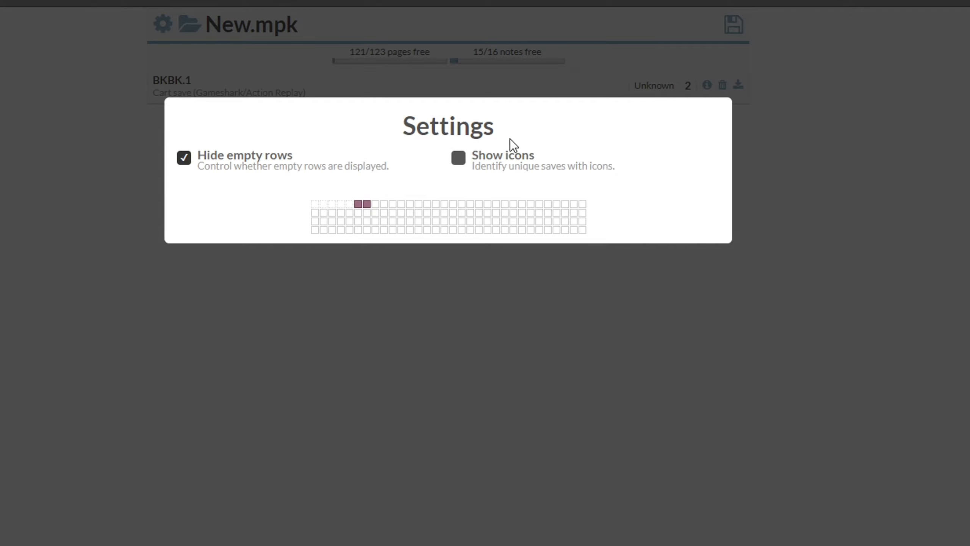
left_click(739, 153)
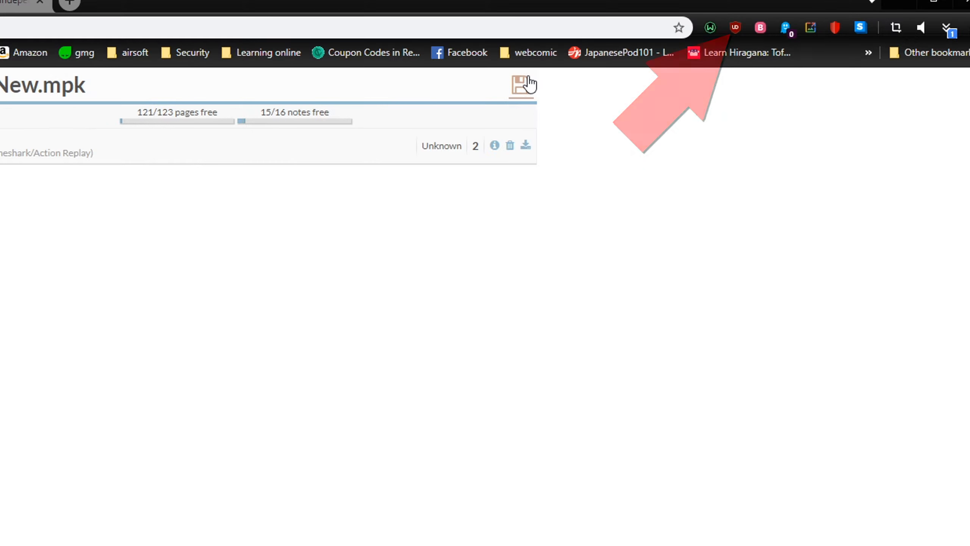
left_click(946, 29)
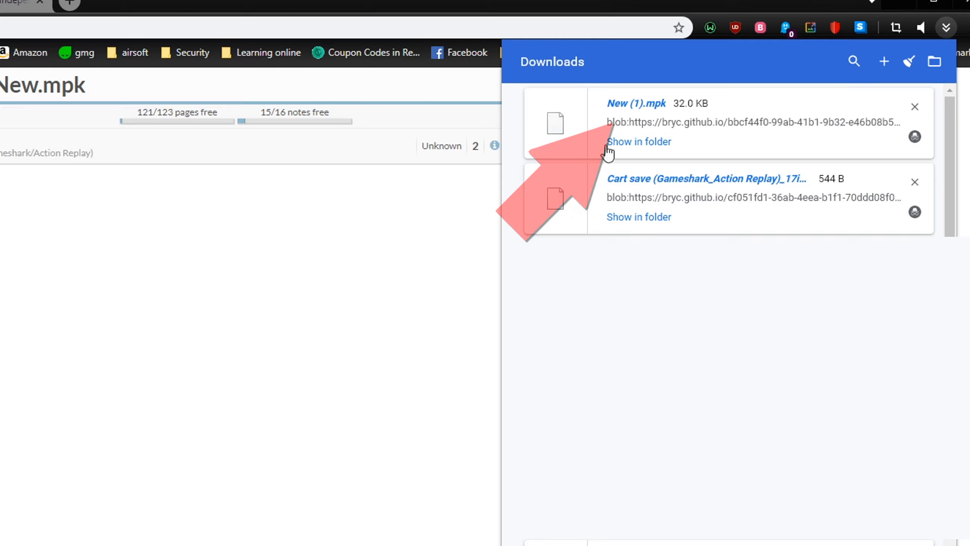
left_click(639, 141)
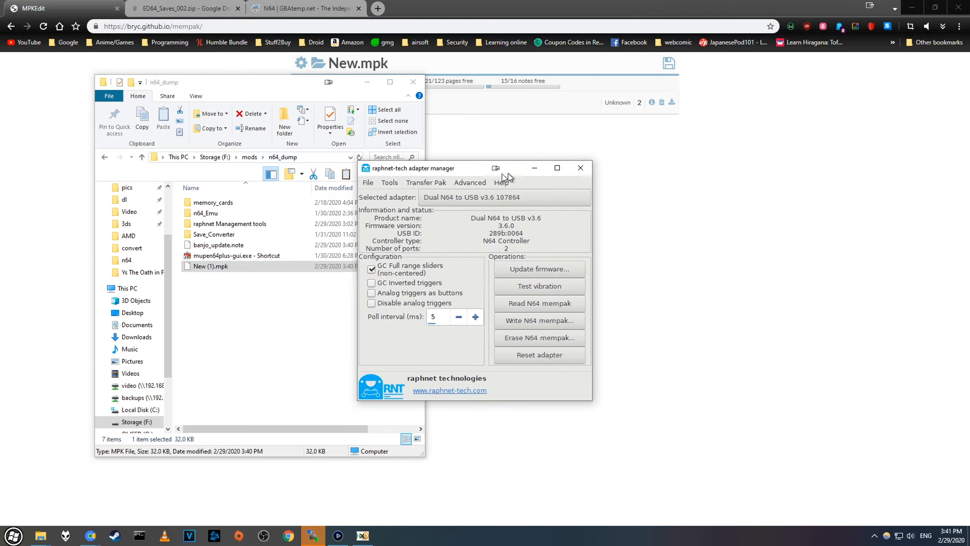
Open the mempak editor in the raphnet-tech adapter manager and load New (1).mpk from the n64_dump folder
left_click_drag(341, 193, 569, 152)
left_click(484, 158)
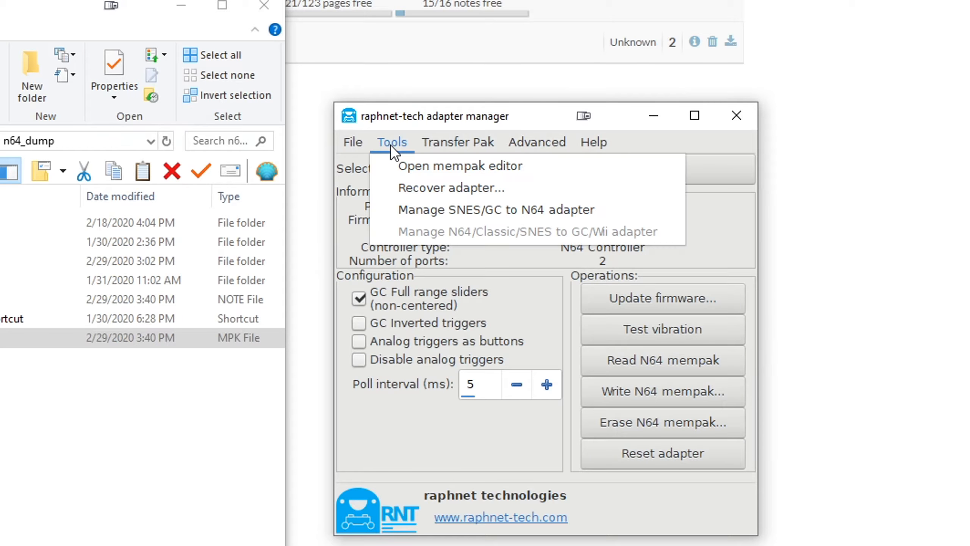
left_click(456, 167)
left_click(50, 72)
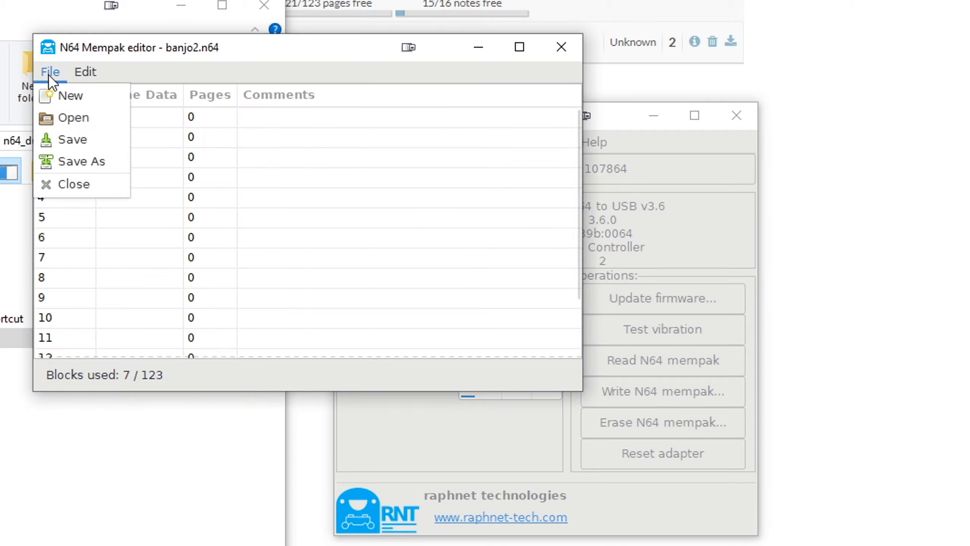
left_click(90, 117)
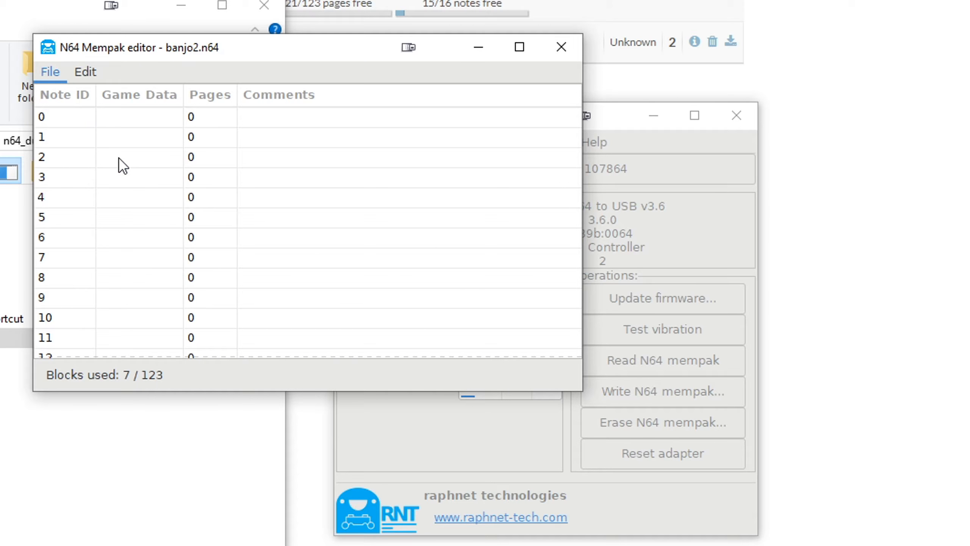
left_click(136, 524)
key("alt+Up")
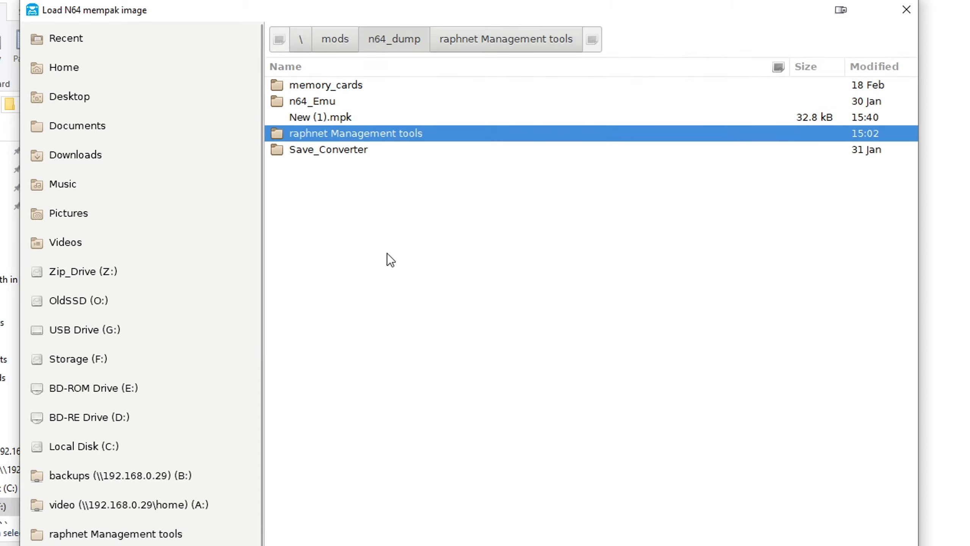
double_click(341, 115)
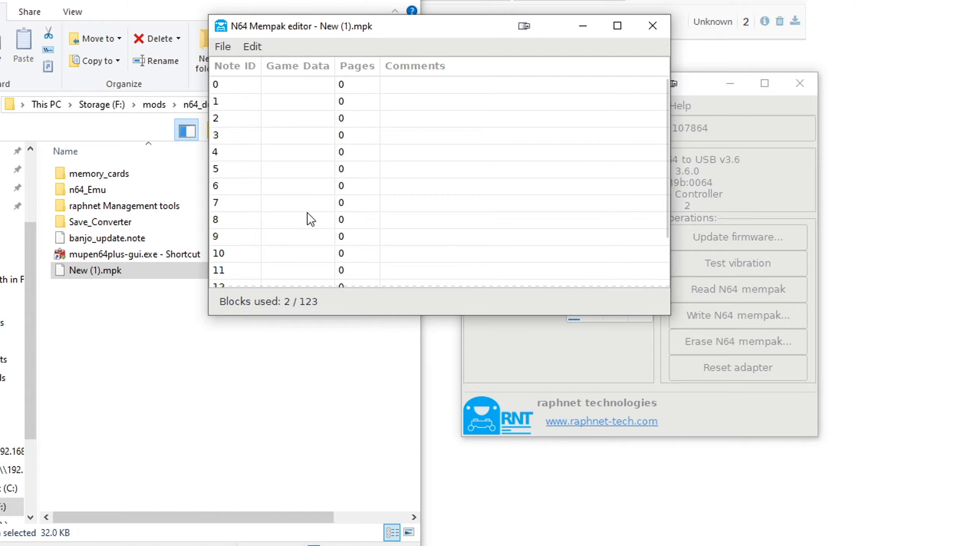
Start writing a mempak image to the N64 memory pak from the adapter manager
left_click(723, 100)
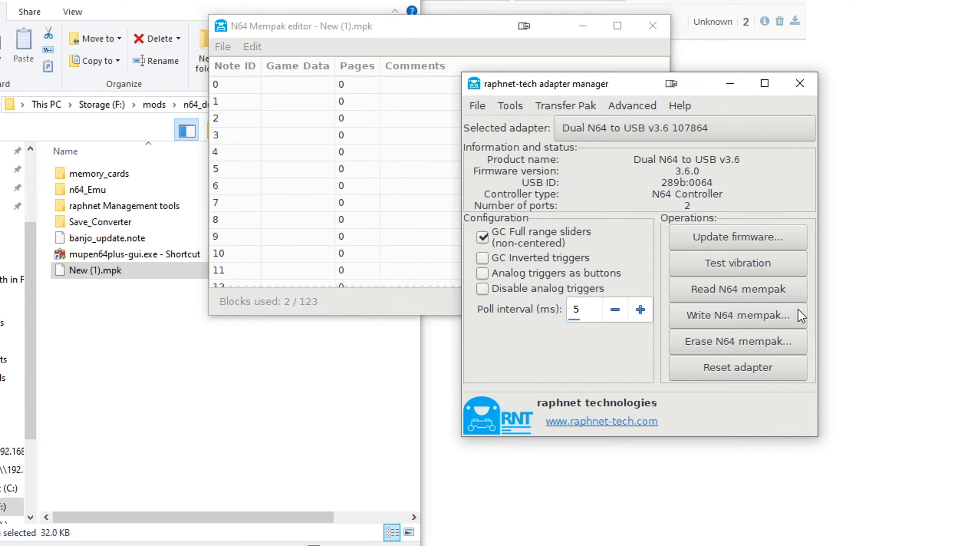
left_click(734, 312)
left_click(511, 229)
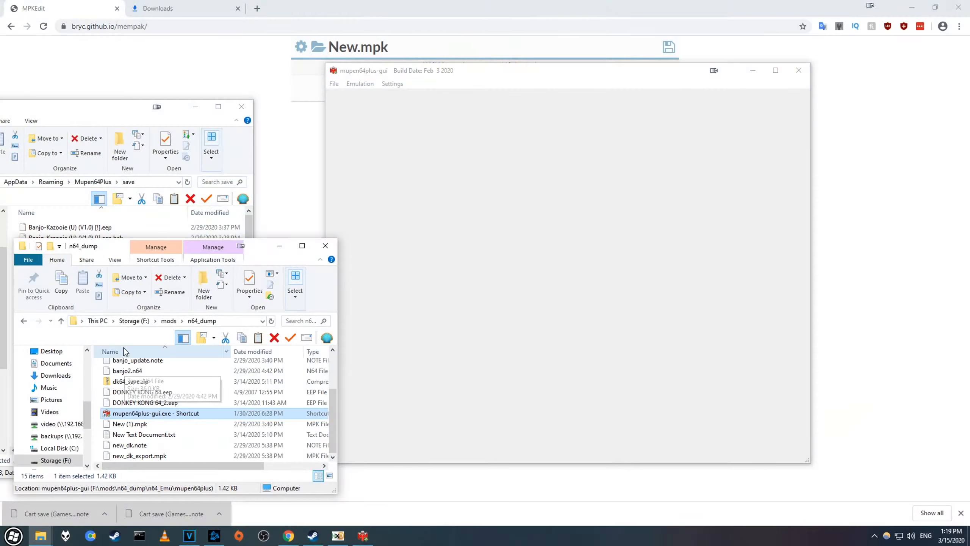
Load banjo2.n64 from the n64_dump folder into MPKEdit and download its cart save note
left_click(138, 371)
left_click_drag(139, 372, 283, 107)
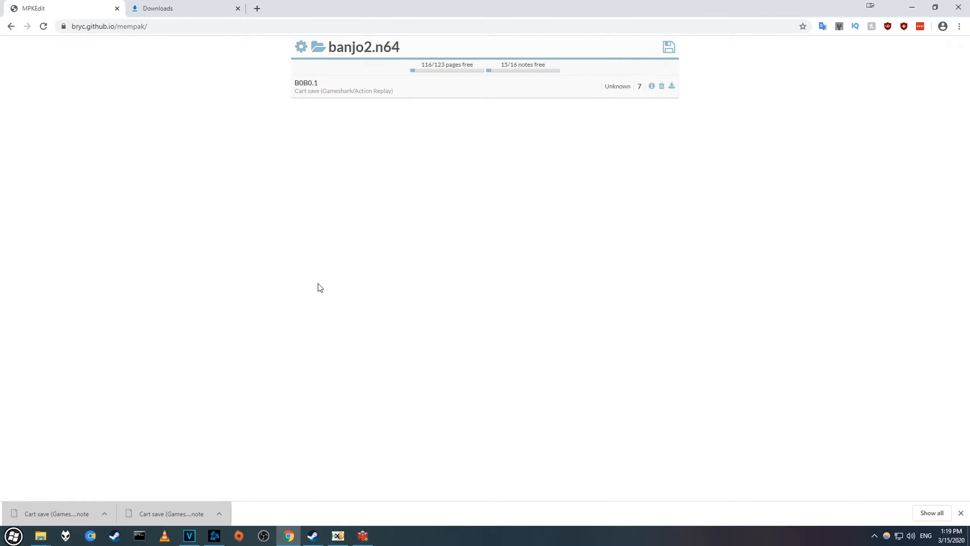
left_click(671, 86)
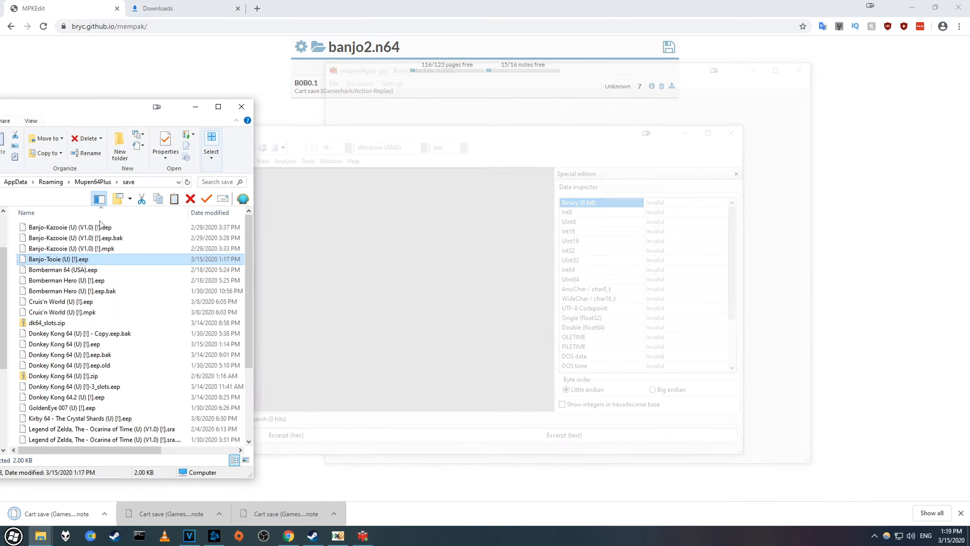
Open Banjo-Tooie (U) [!].eep in HxD and highlight the padding from offset 700 onward in Donkey Kong 64 (U) [!].eep
left_click_drag(83, 258, 370, 238)
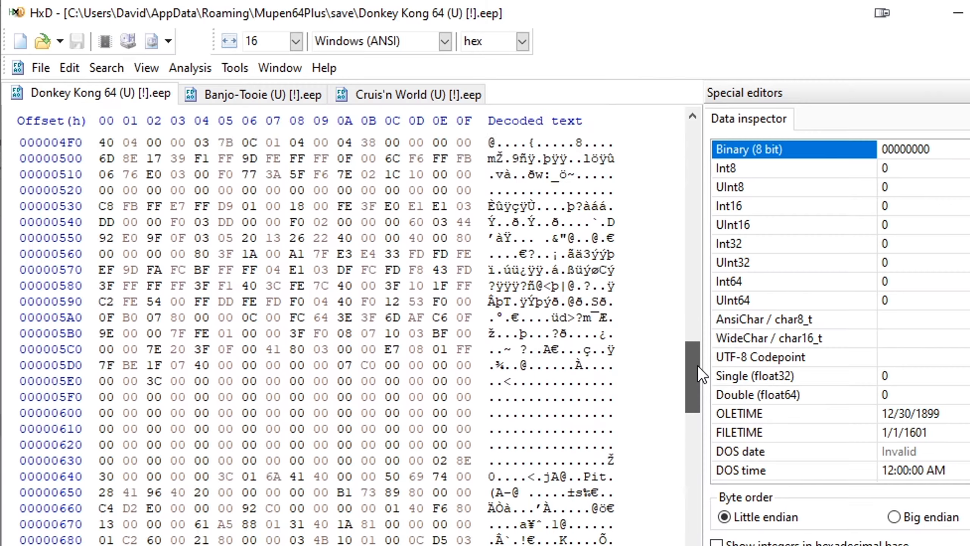
left_click_drag(697, 365, 709, 448)
left_click_drag(472, 414, 100, 174)
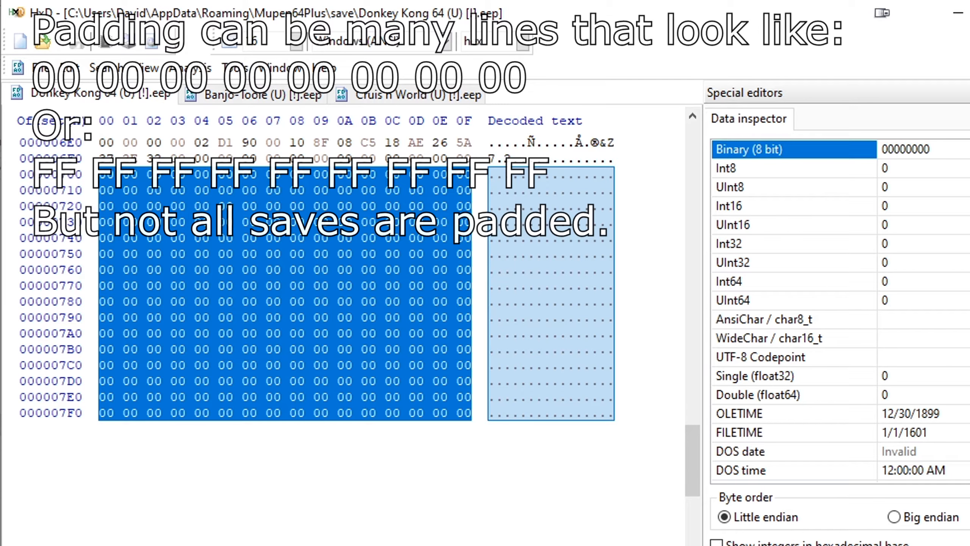
left_click(127, 200)
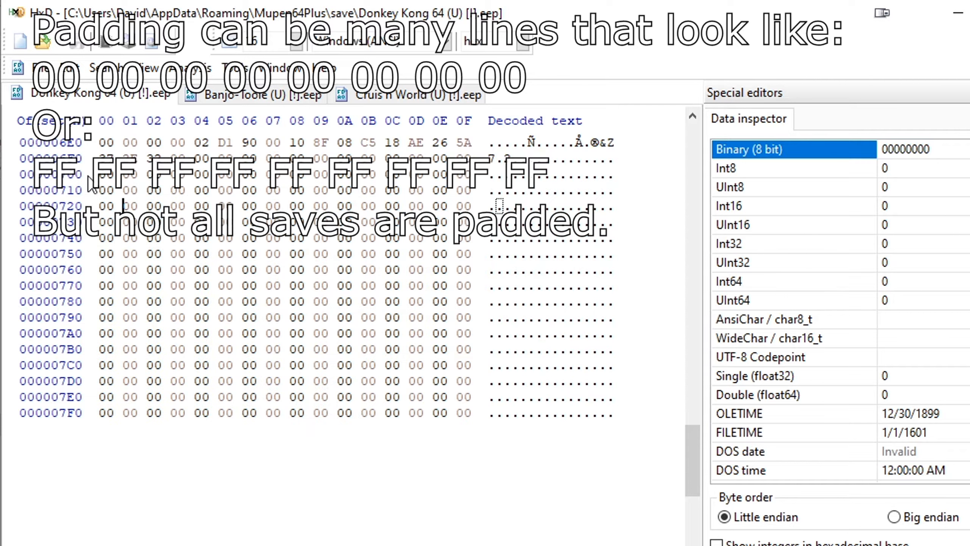
left_click_drag(104, 174, 367, 174)
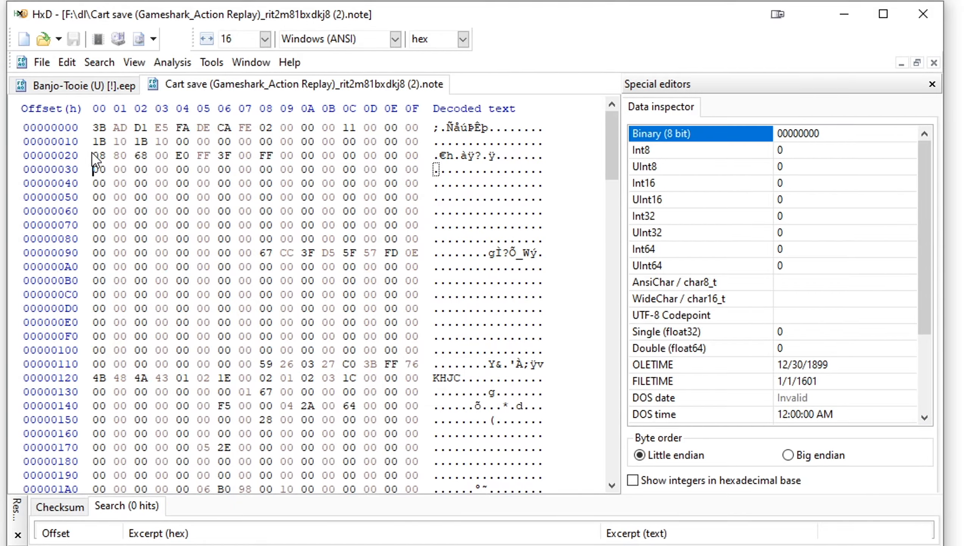
Copy all bytes from offset 20 to the end of the Banjo-Tooie cart save note
left_click(98, 155)
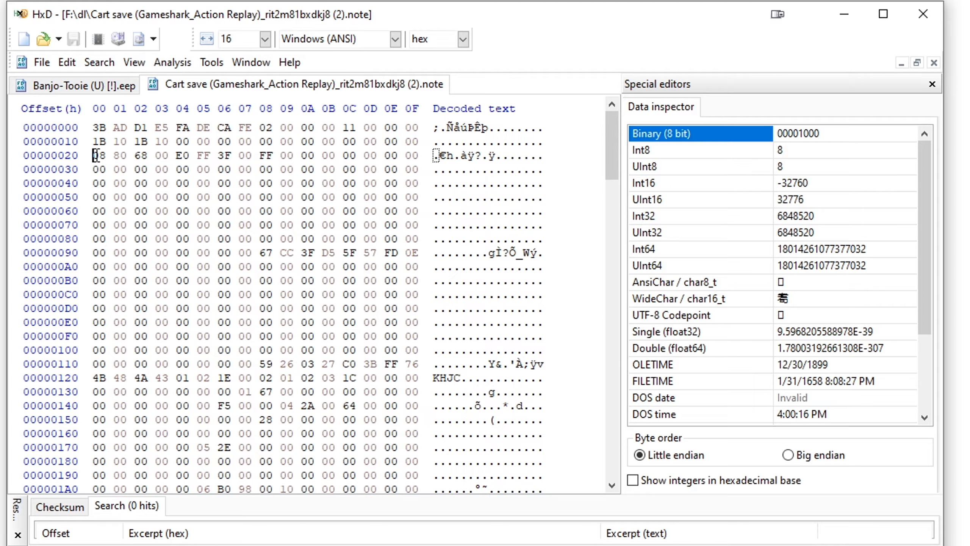
left_click_drag(107, 159, 427, 542)
right_click(346, 375)
left_click(383, 424)
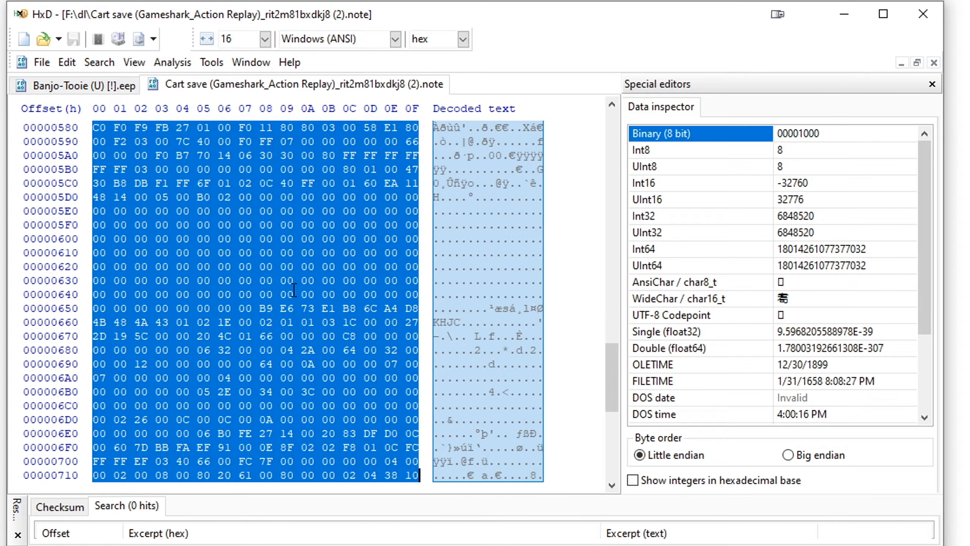
Paste-write the copied save data over Banjo-Tooie (U) [!].eep from its beginning
left_click(110, 86)
scroll(405, 198, "down", 20)
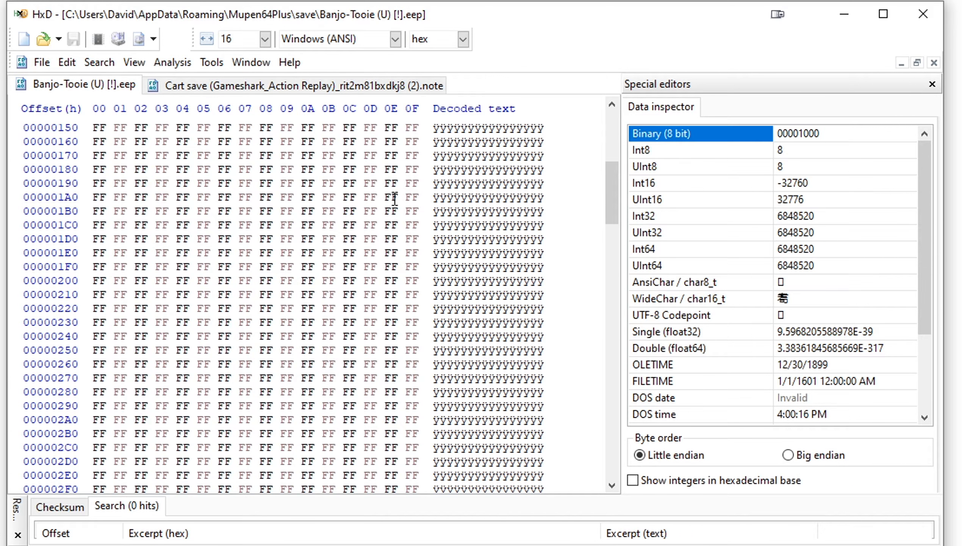
key("ctrl+a")
left_click(66, 62)
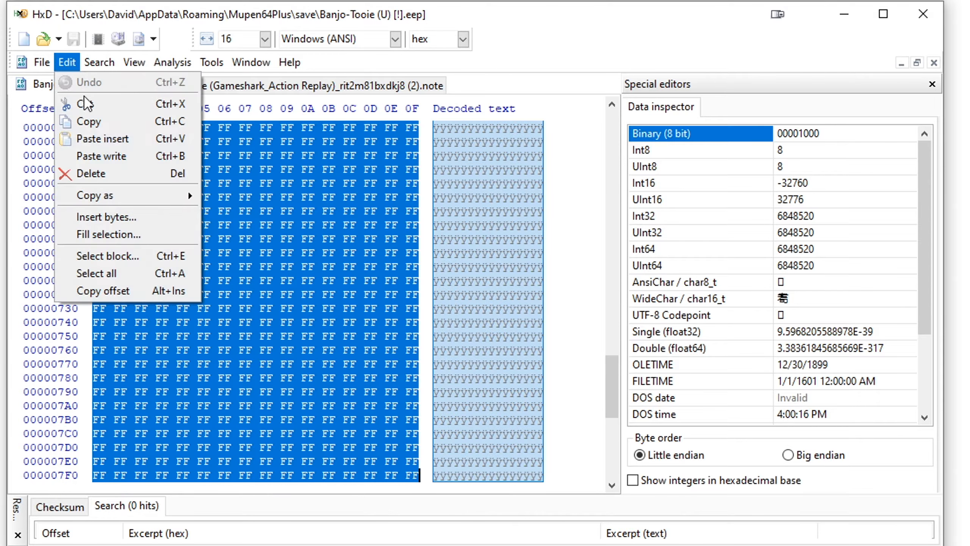
left_click(135, 157)
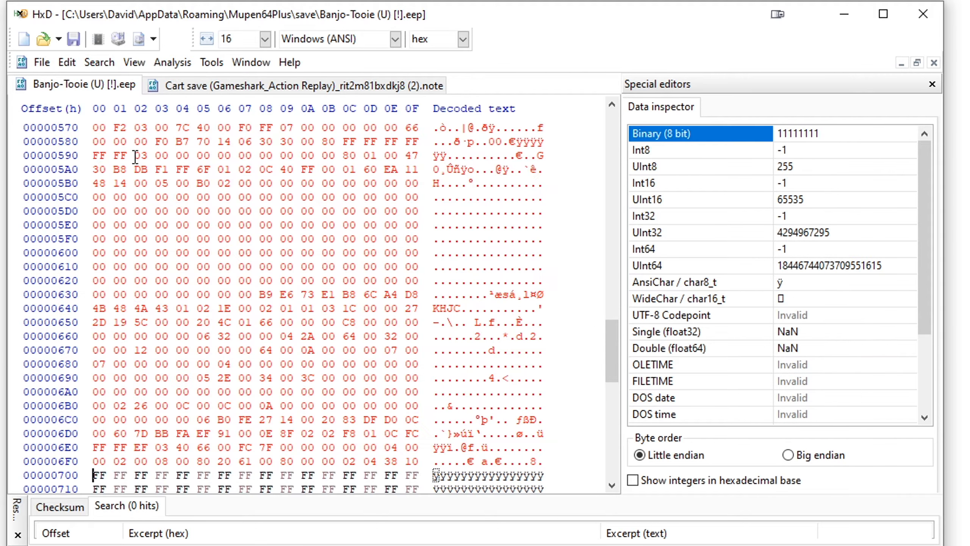
Review and save the modified Banjo-Tooie (U) [!].eep, and check the save slots in the running game
scroll(427, 308, "up", 18)
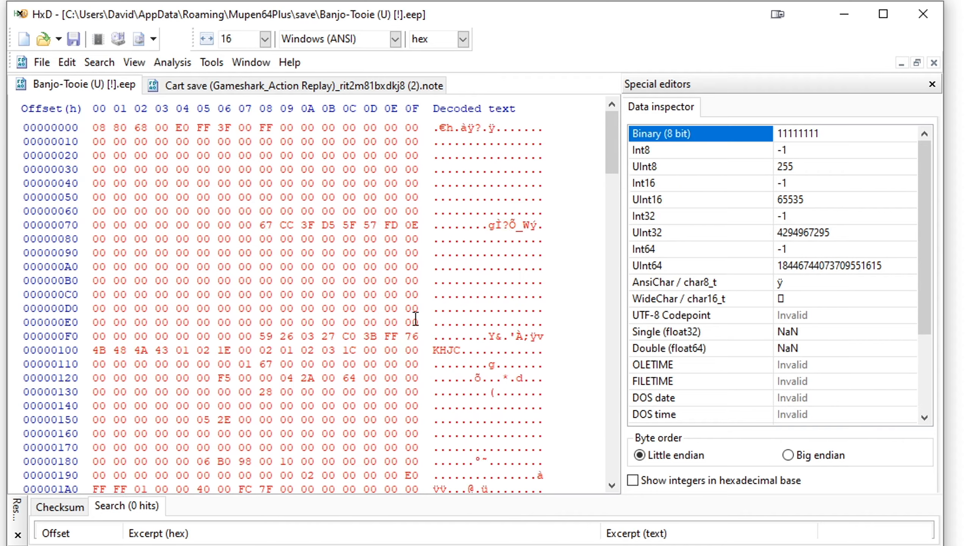
scroll(412, 331, "down", 20)
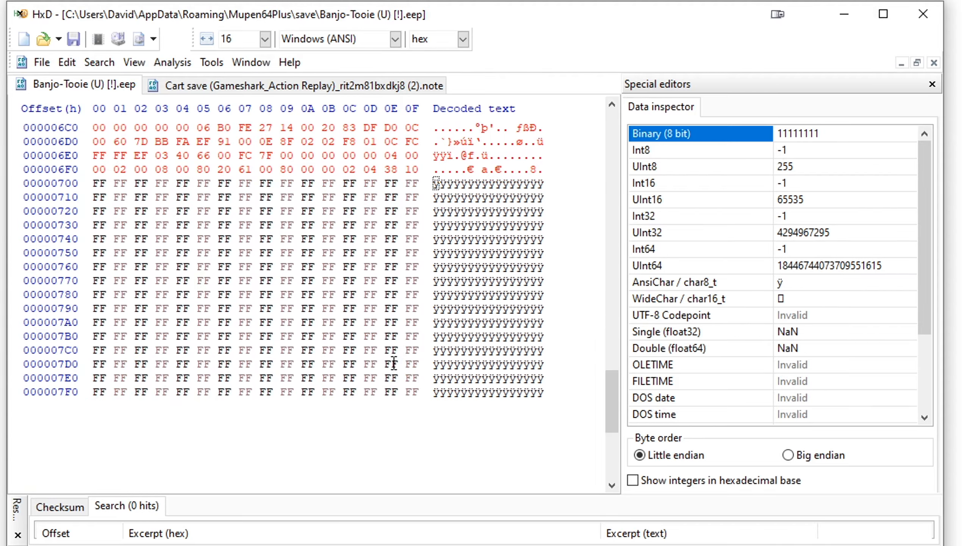
scroll(384, 347, "up", 5)
left_click(74, 39)
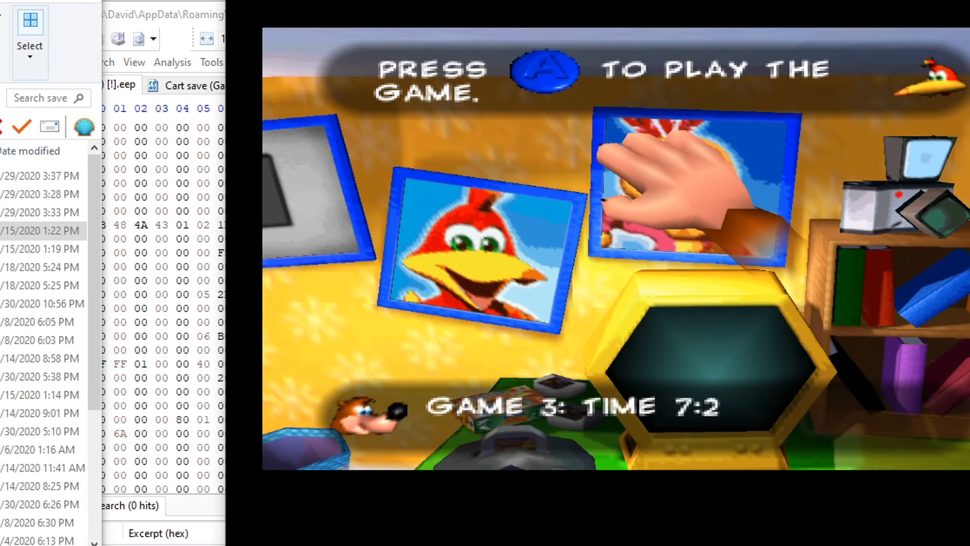
key("Down")
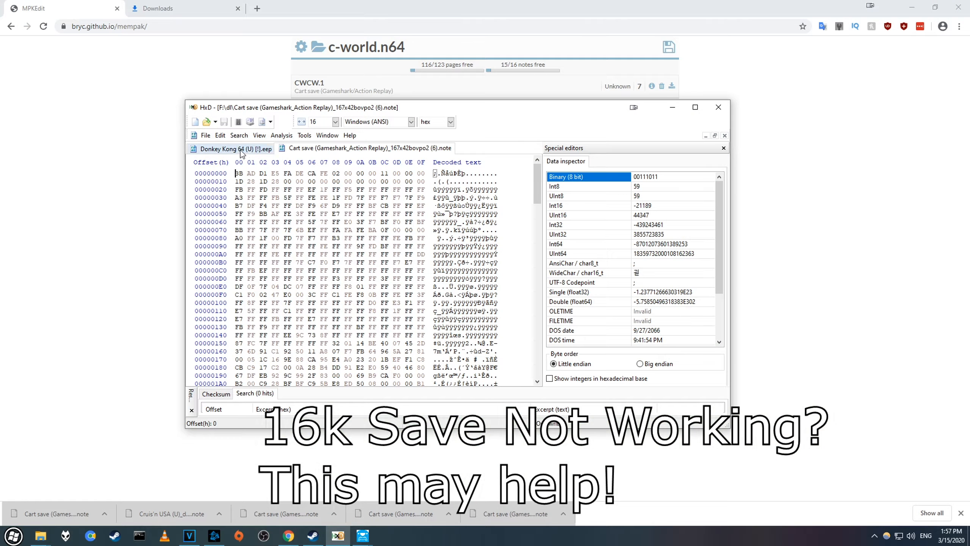
Copy the block 20-71F, length 700 hex, from the Gameshark cart save note ending in (6)
left_click(243, 148)
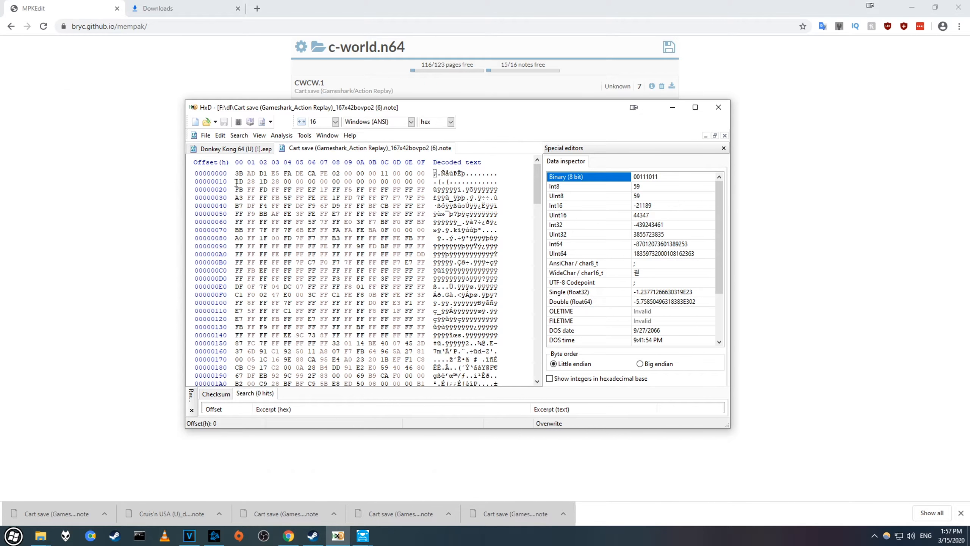
left_click(237, 182)
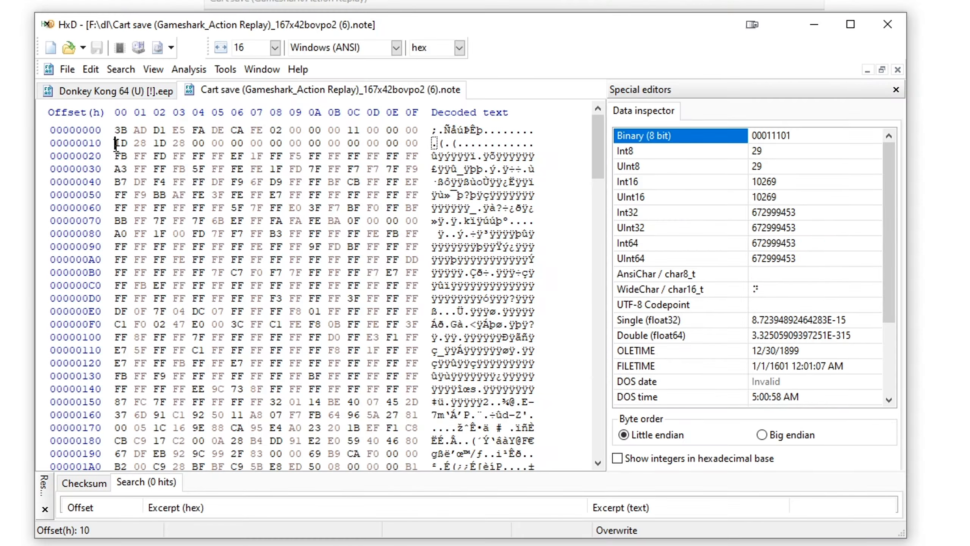
key("Down")
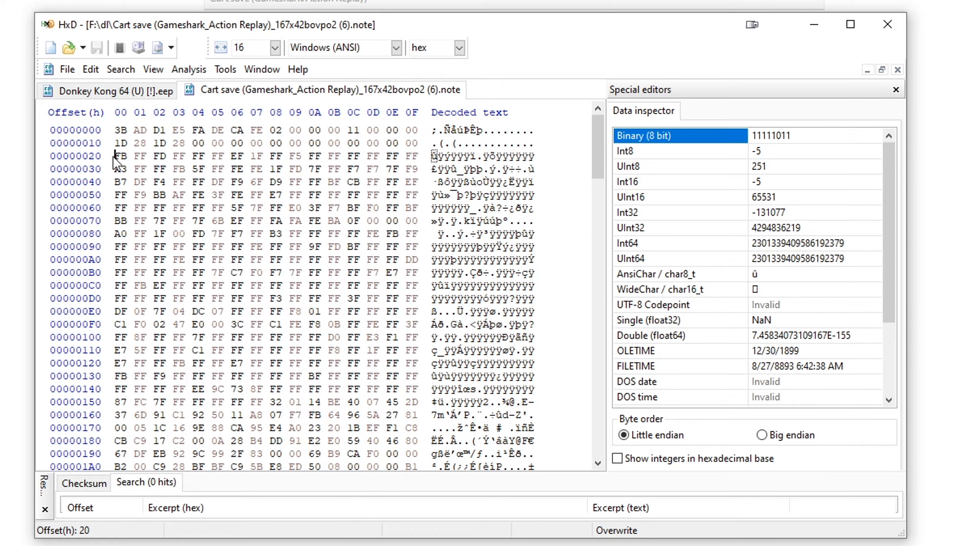
left_click_drag(116, 157, 420, 498)
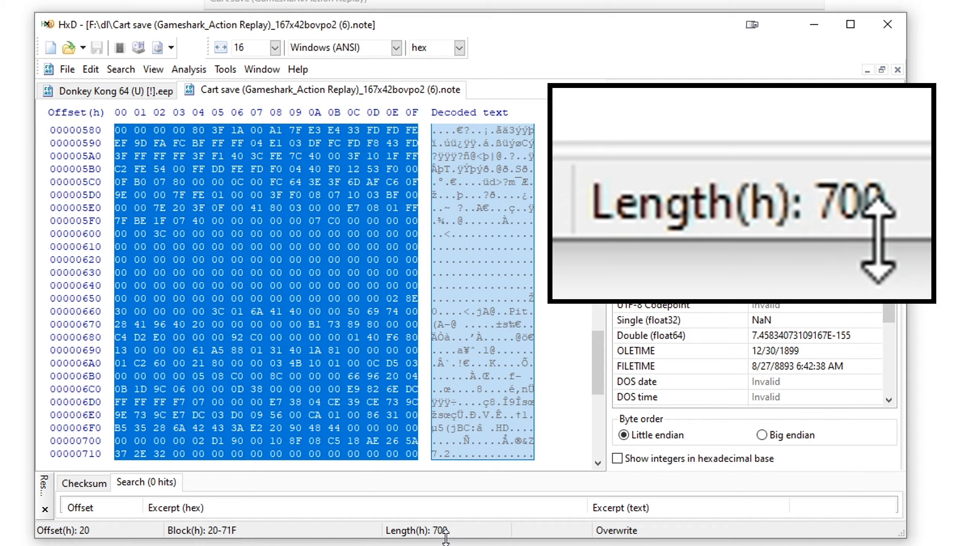
right_click(273, 213)
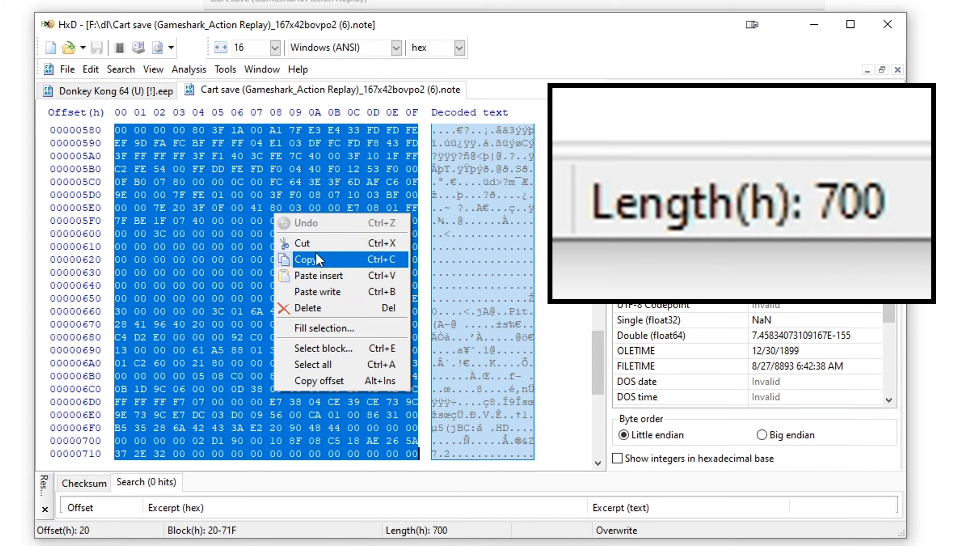
left_click(311, 259)
Select the block 0-6FF in Donkey Kong 64 (U) [!].eep, matching the copied length of 700 hex
left_click(132, 92)
scroll(312, 261, "down", 14)
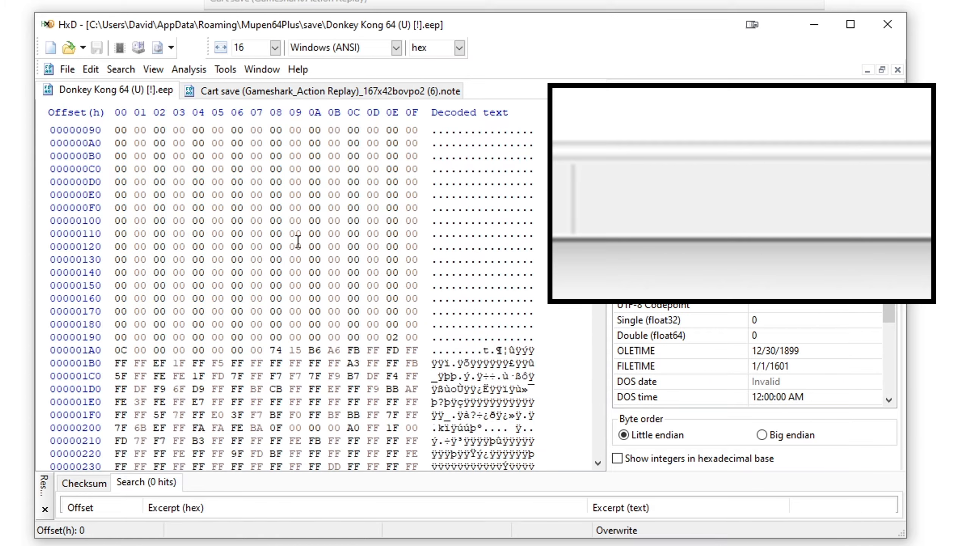
scroll(312, 261, "down", 10)
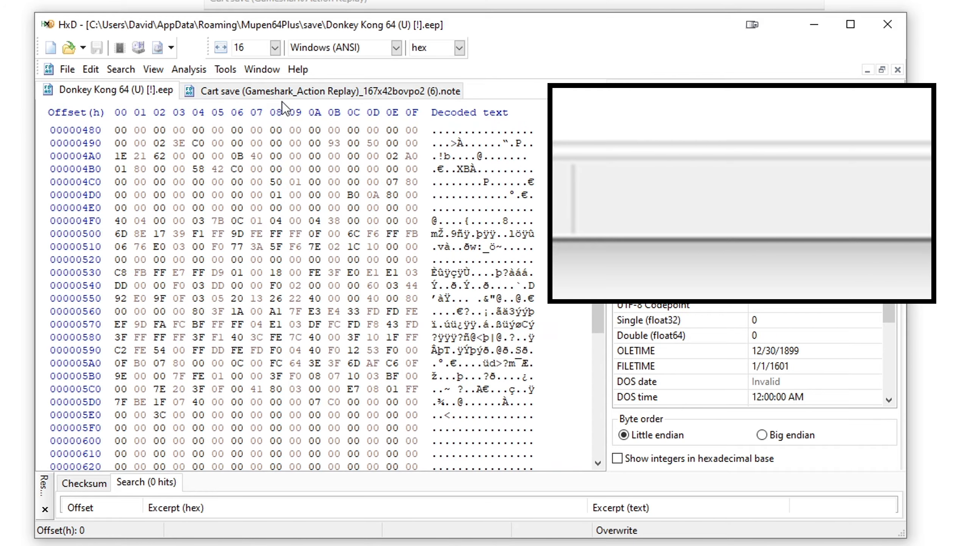
scroll(342, 178, "down", 8)
scroll(292, 221, "up", 6)
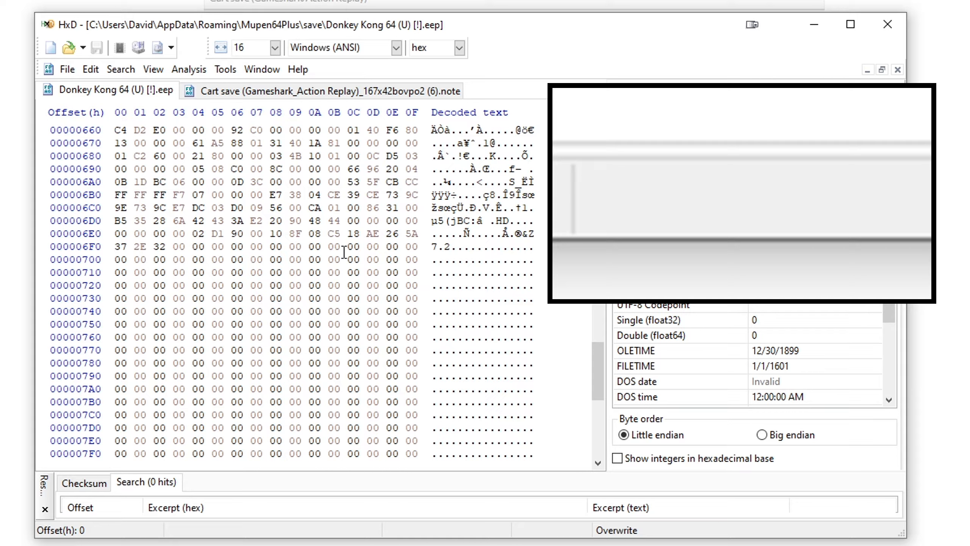
left_click(178, 246)
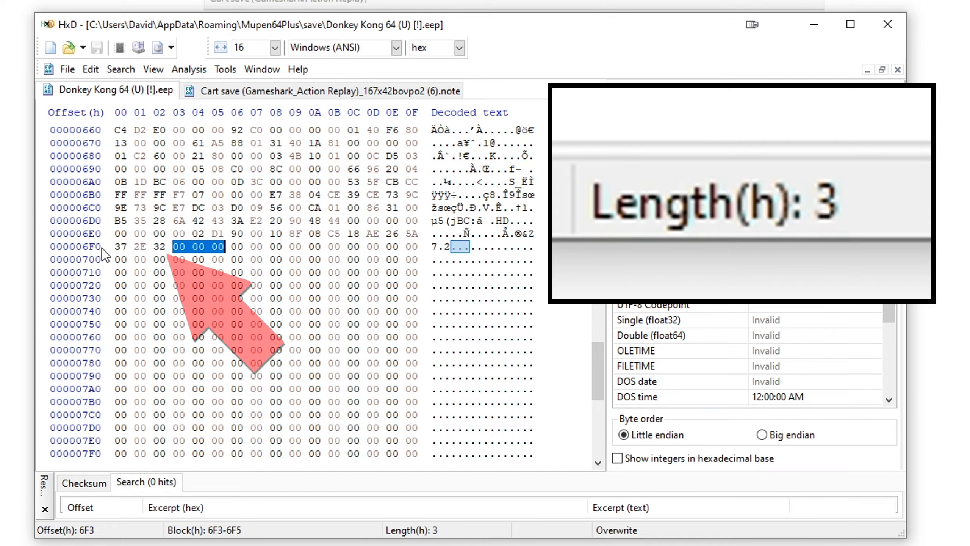
left_click(121, 244)
left_click_drag(136, 246, 305, 247)
left_click(419, 246)
left_click_drag(419, 245, 57, 107)
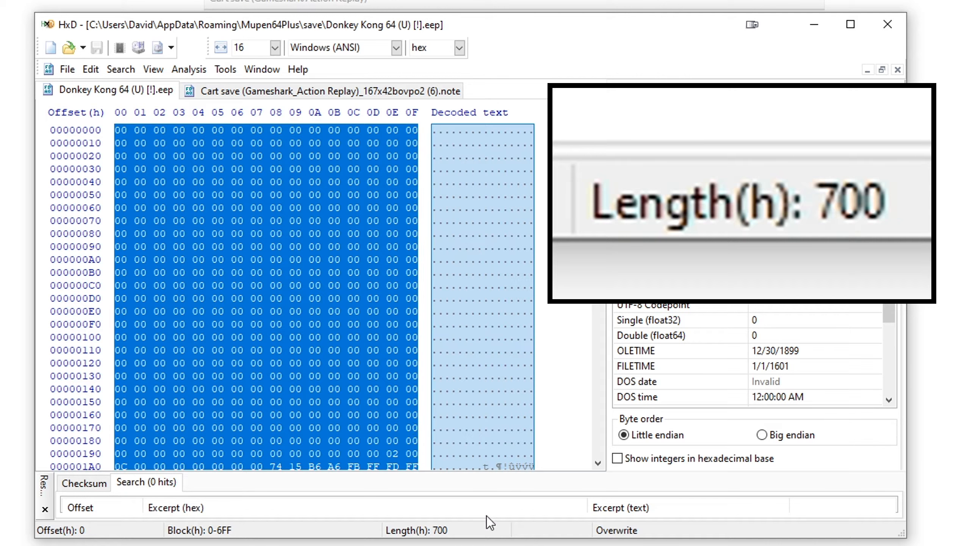
Paste-write the copied data over the selected block and save Donkey Kong 64 (U) [!].eep
scroll(230, 273, "down", 15)
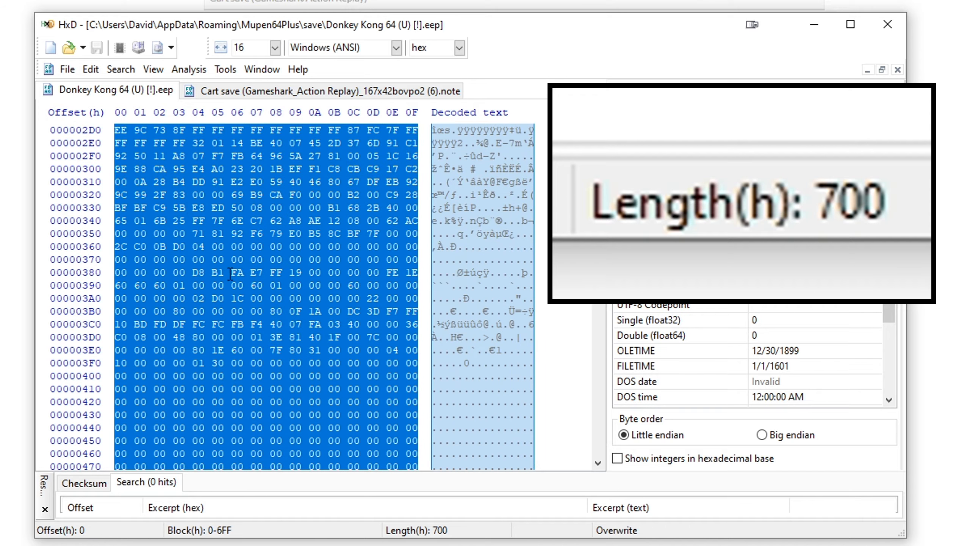
left_click(92, 71)
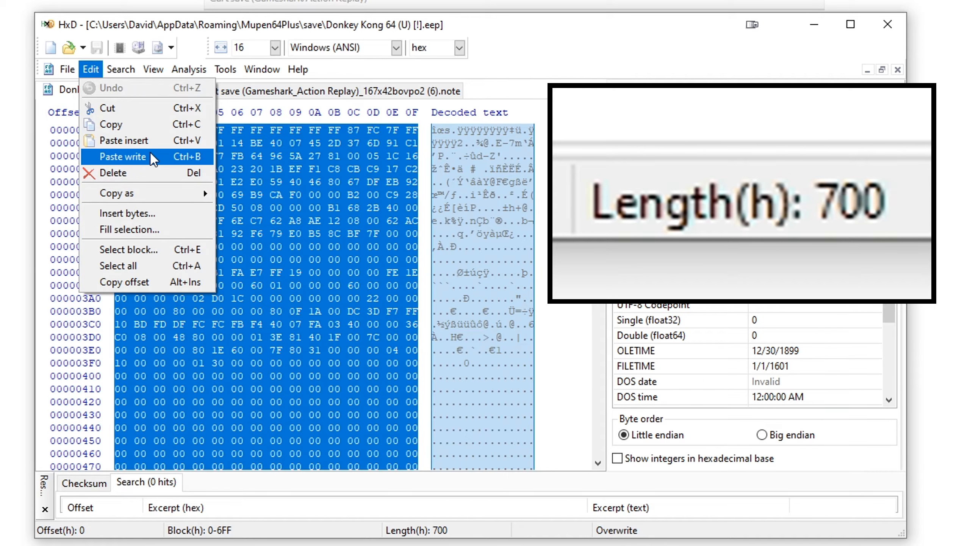
left_click(151, 158)
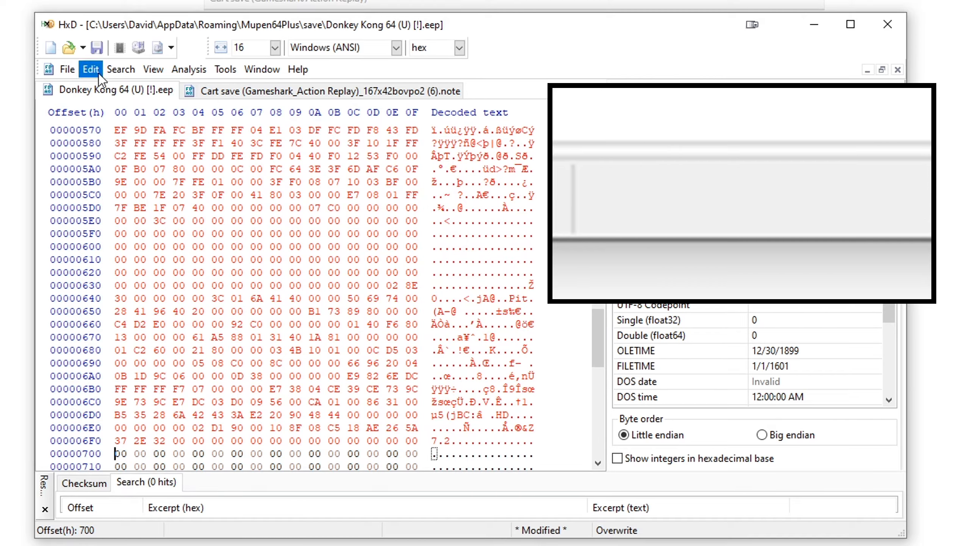
left_click(96, 54)
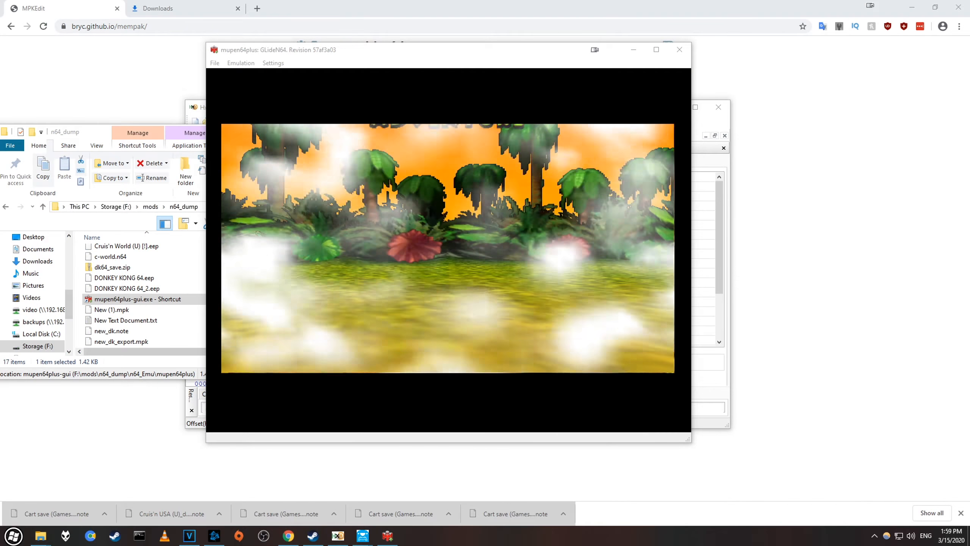
Browse the Donkey Kong 64 menu in the Mupen64Plus emulator to check the imported save
key("Right")
key("Right")
key("Right")
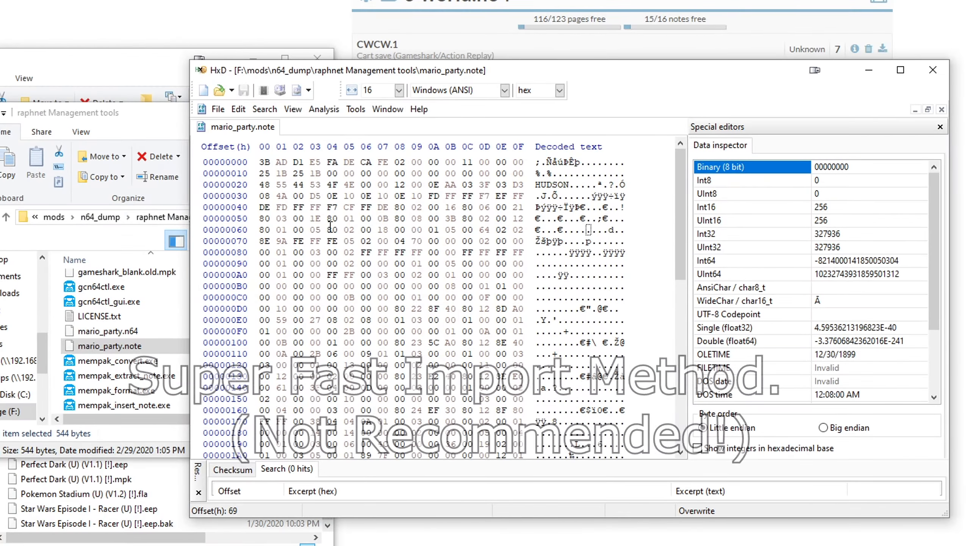
Copy the block 20-21F, length 200 hex, from mario_party.note
left_click_drag(261, 184, 500, 274)
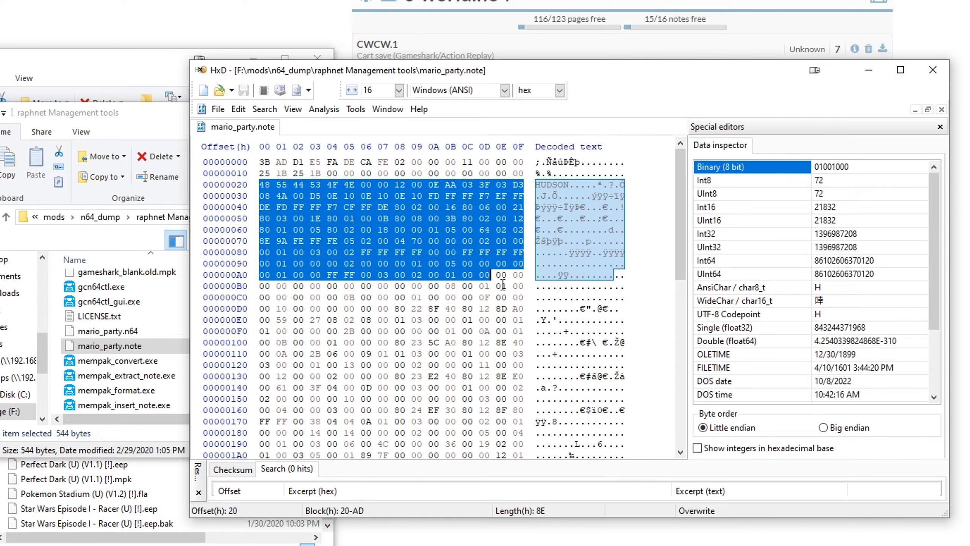
left_click_drag(536, 406, 524, 457)
right_click(440, 306)
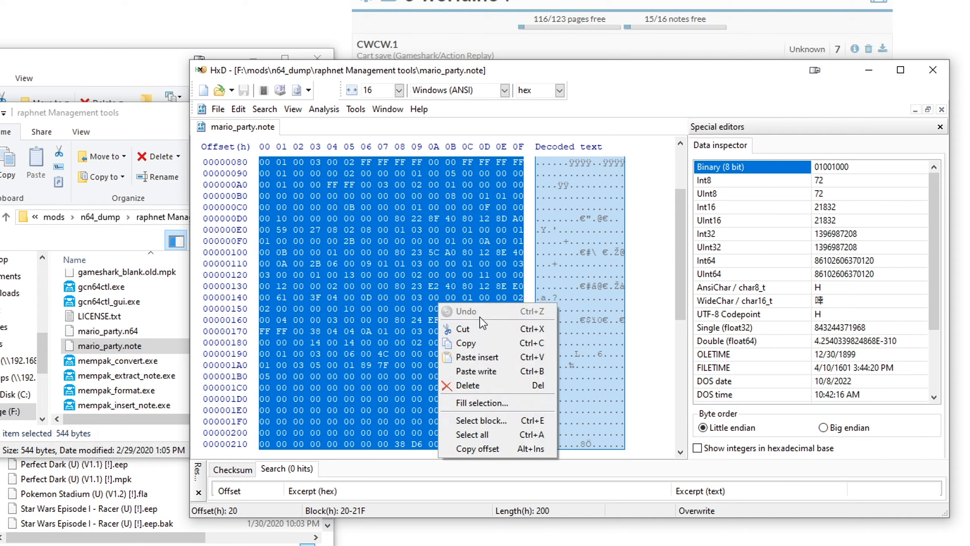
left_click(501, 345)
Create a new empty file in HxD and paste-write the copied Mario Party data into it
left_click(205, 91)
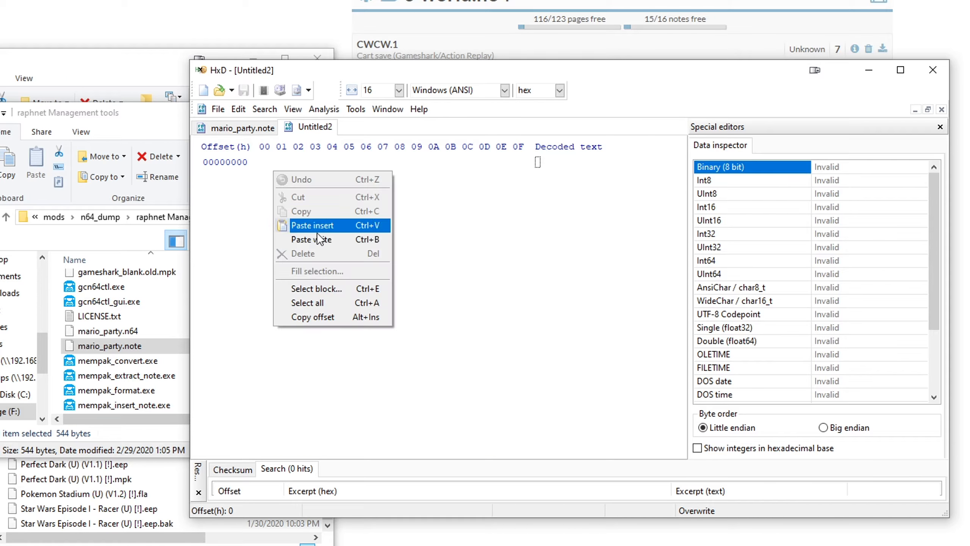
left_click(339, 240)
left_click(594, 321)
Save the new file as Mario Party (U) [!].eep in the Mupen64Plus save folder, replacing the existing file
left_click(218, 109)
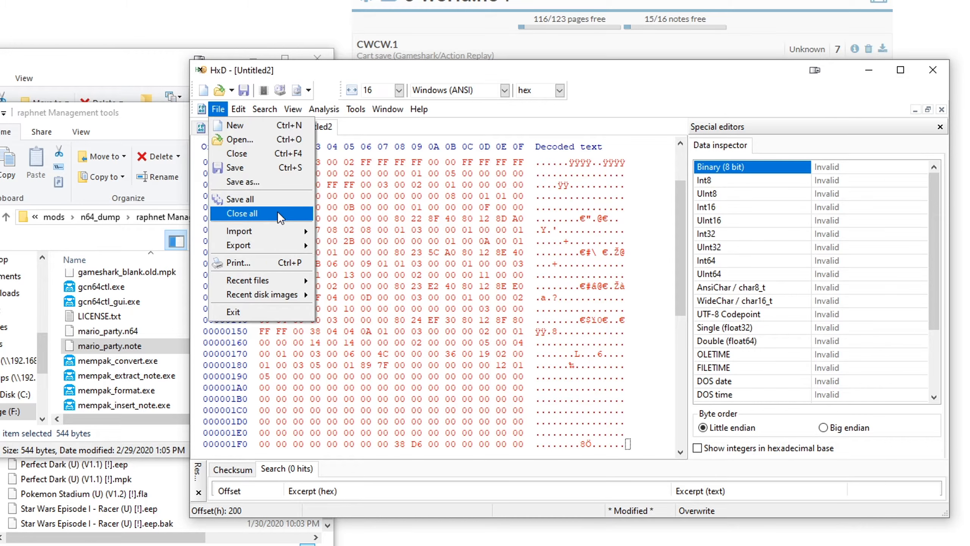
left_click(244, 182)
left_click_drag(934, 191, 953, 336)
double_click(241, 282)
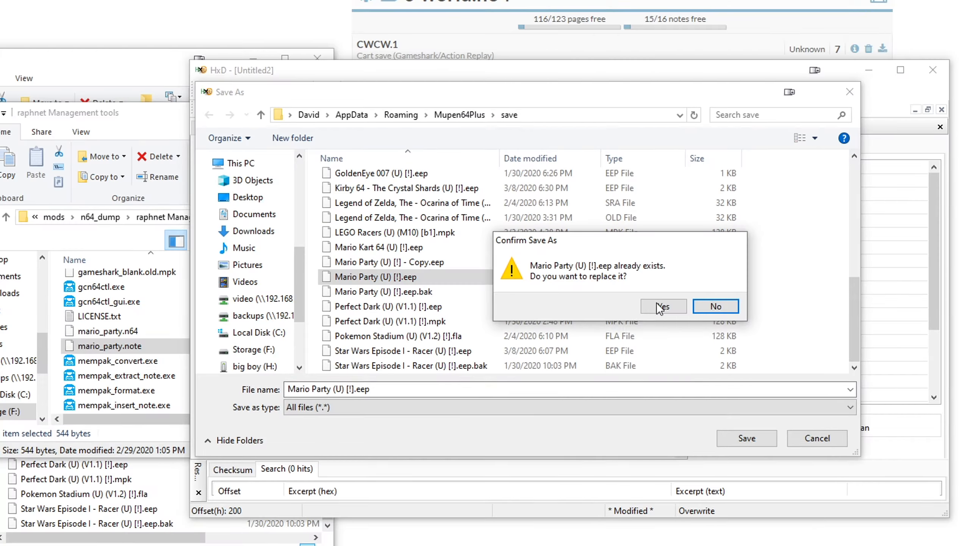
left_click(658, 304)
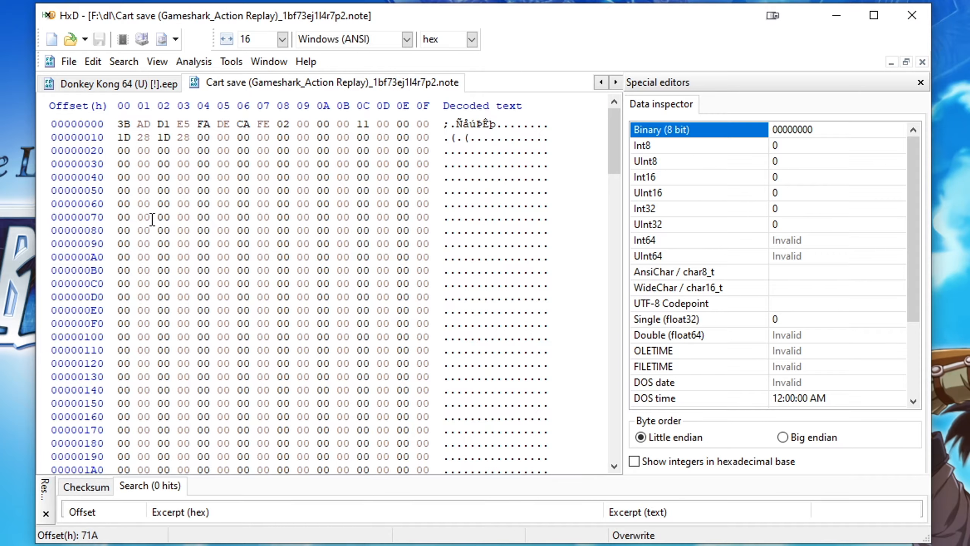
Select the save data block 20-71F below the header in the Gameshark cart save note to determine its length
left_click(122, 124)
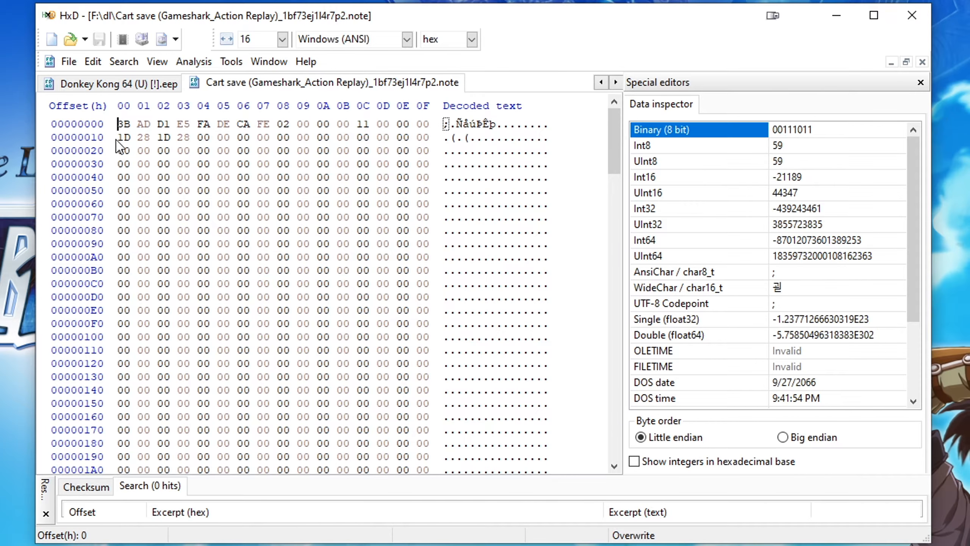
left_click(118, 139)
left_click_drag(122, 150, 443, 508)
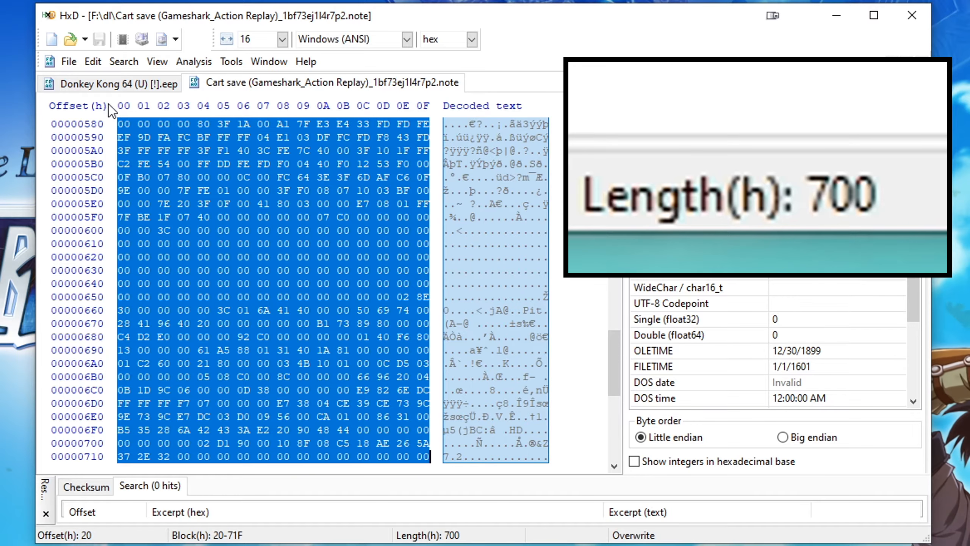
Copy the block starting at offset 0 with length 700 hex from Donkey Kong 64 (U) [!].eep
key("ctrl+Tab")
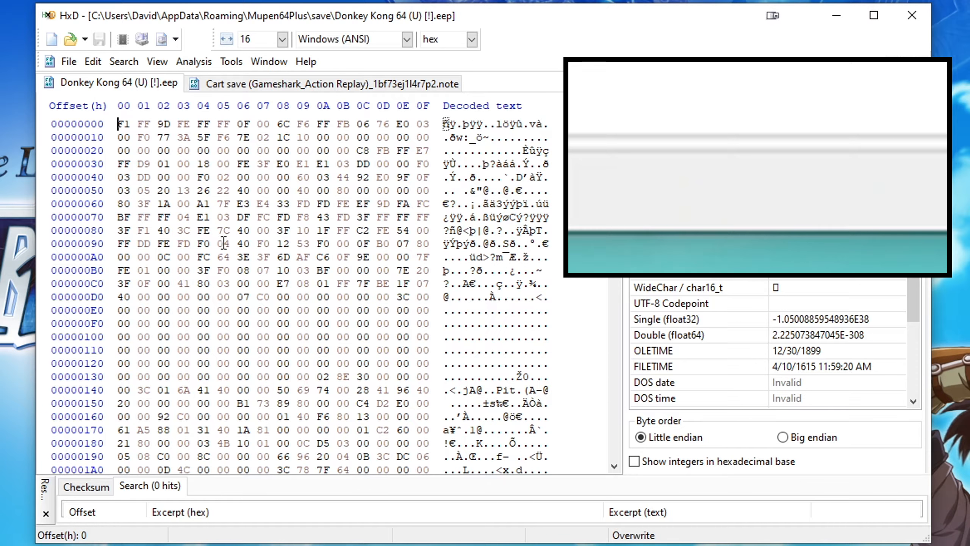
left_click_drag(117, 124, 430, 324)
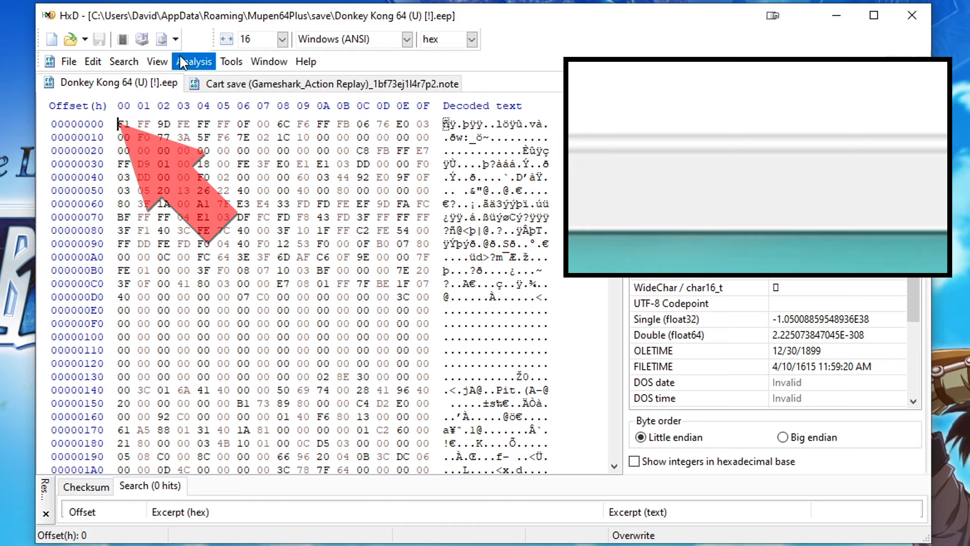
left_click(94, 61)
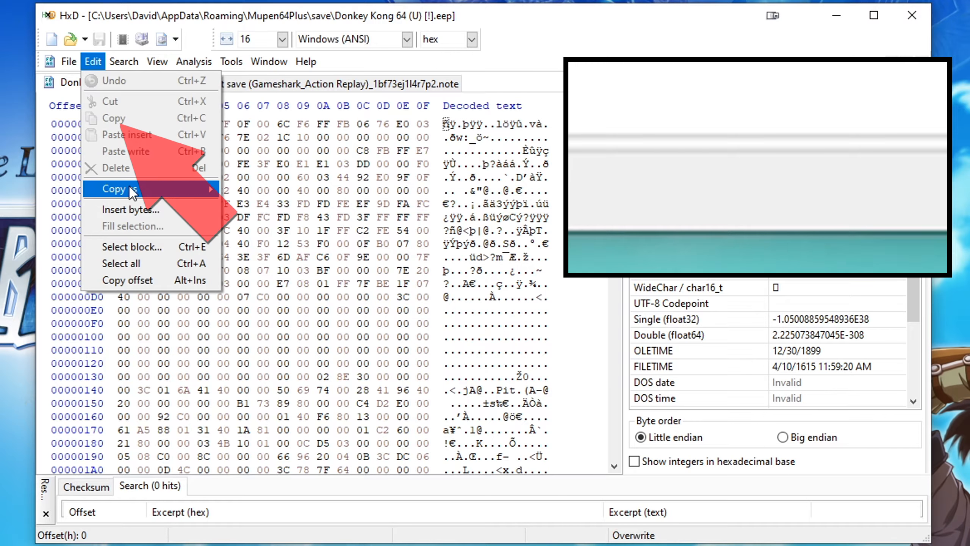
left_click(154, 250)
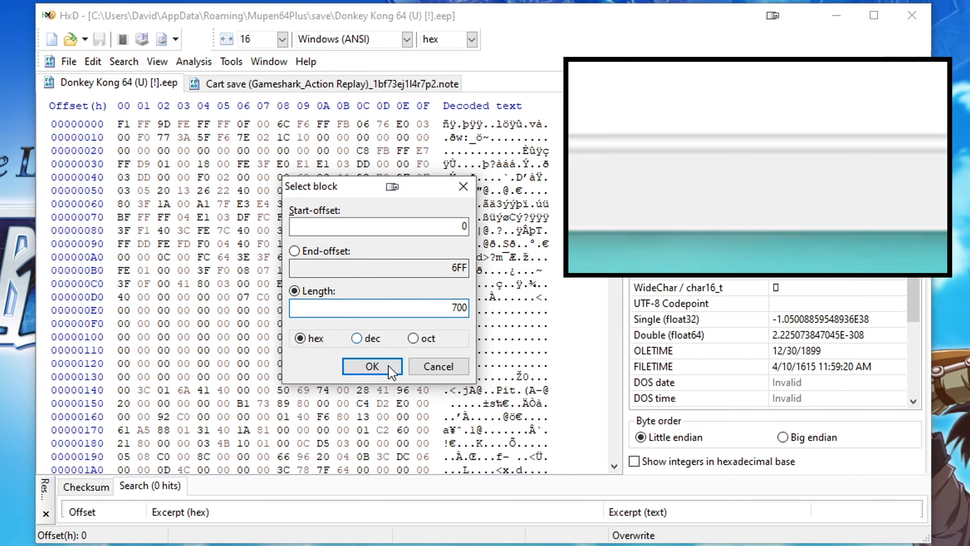
left_click(369, 367)
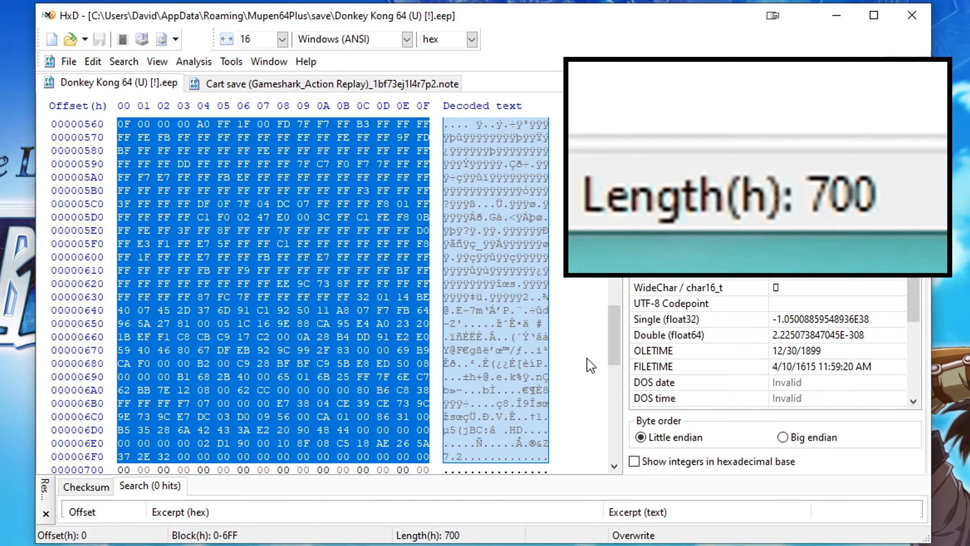
left_click_drag(609, 331, 596, 119)
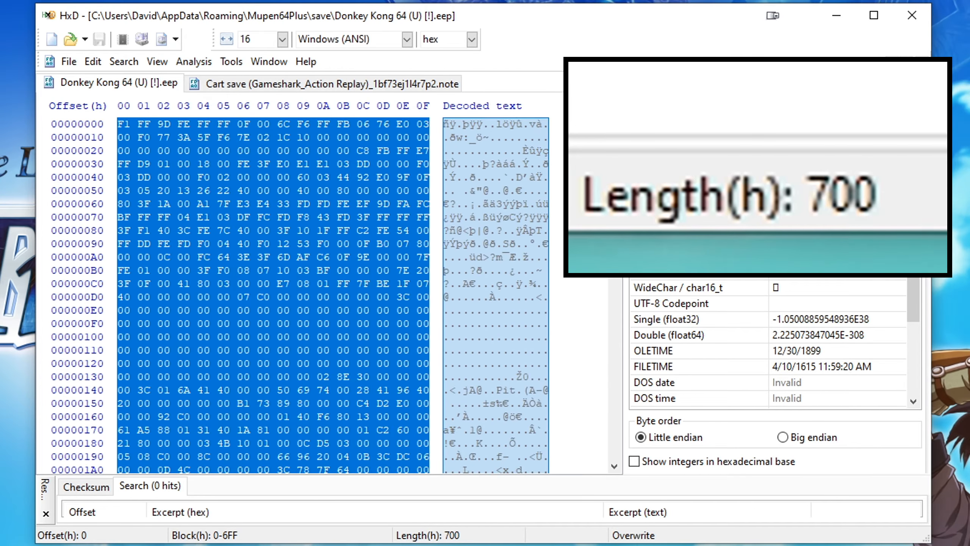
right_click(251, 202)
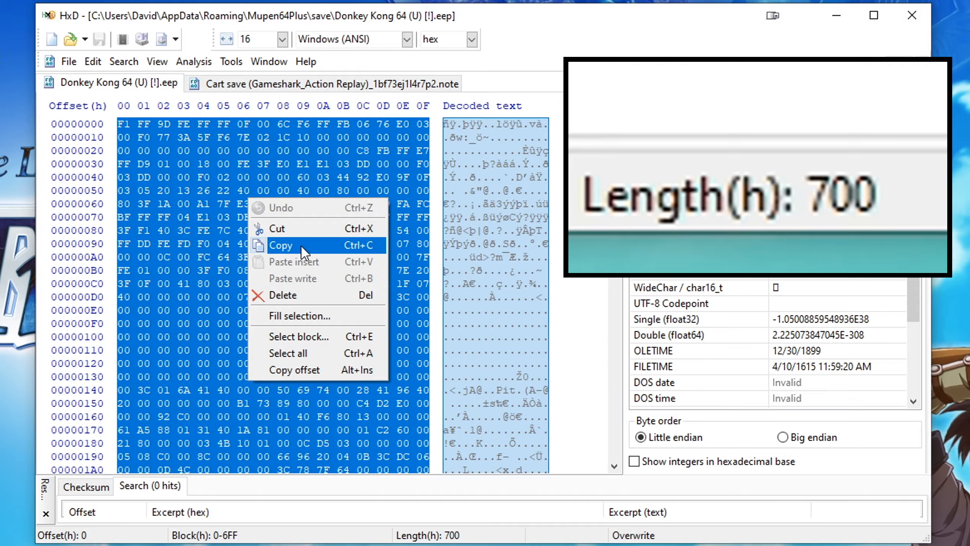
left_click(301, 245)
Paste-write the copied Donkey Kong 64 data over block 20-71F in the Gameshark cart save note
left_click(328, 83)
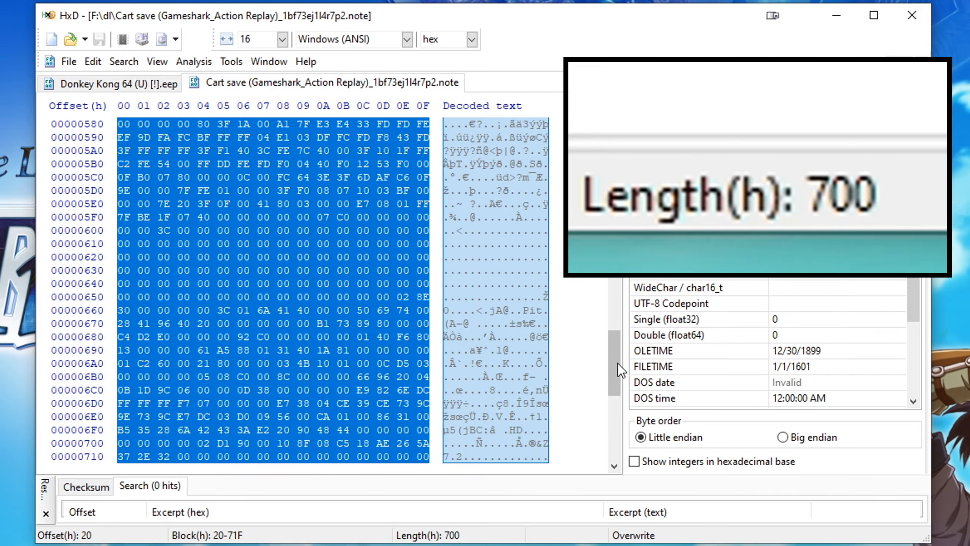
left_click_drag(618, 364, 618, 172)
left_click(340, 124)
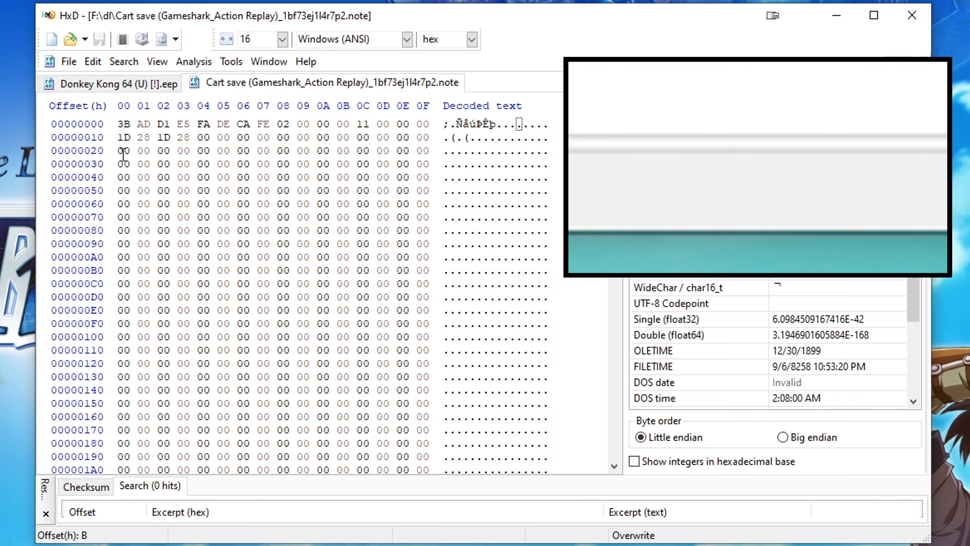
left_click_drag(119, 150, 484, 539)
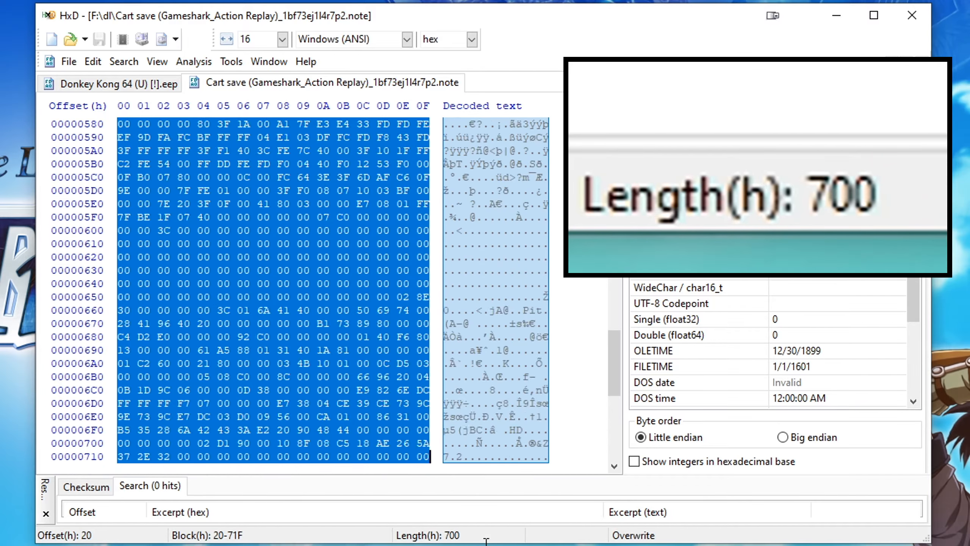
right_click(172, 185)
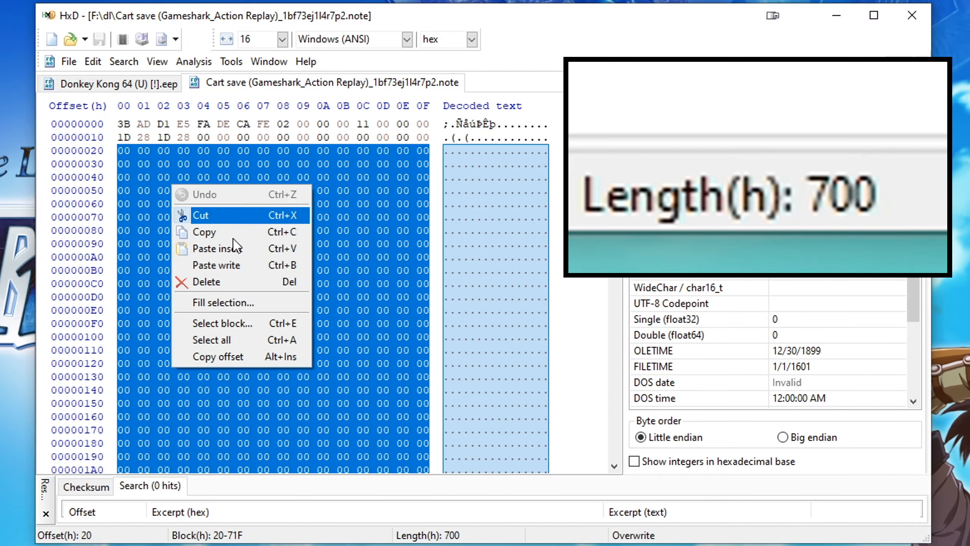
left_click(257, 265)
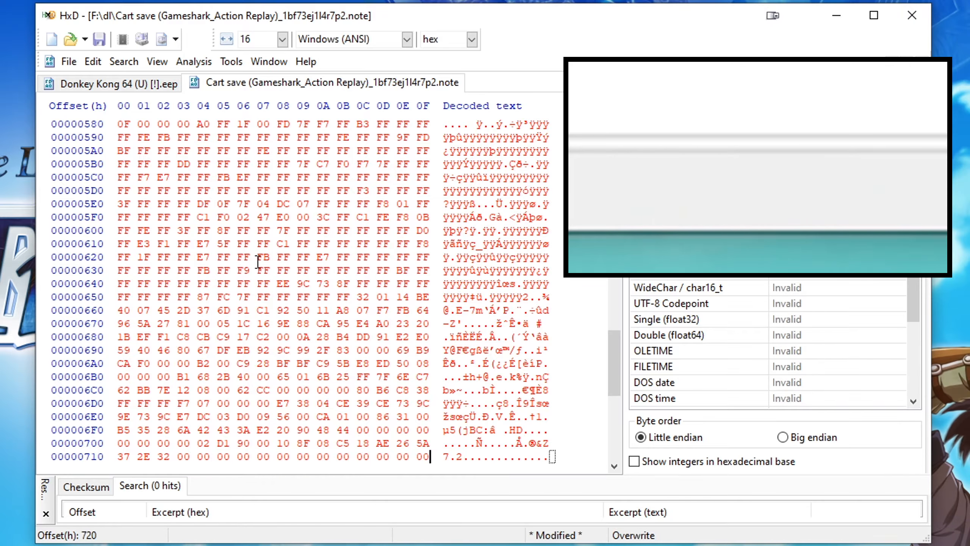
Save the modified cart save note as new_dk.note in the n64_dump folder
scroll(574, 322, "up", 20)
left_click(69, 61)
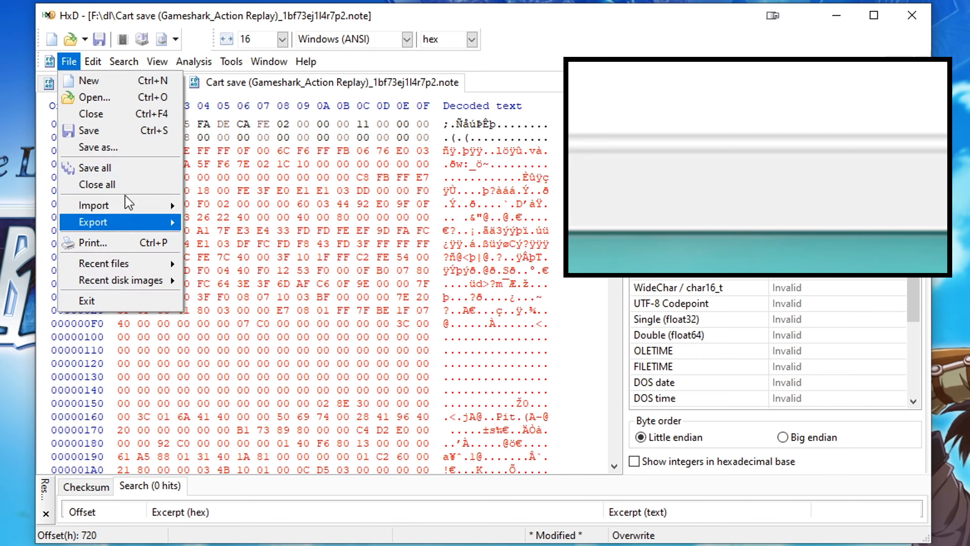
left_click(129, 148)
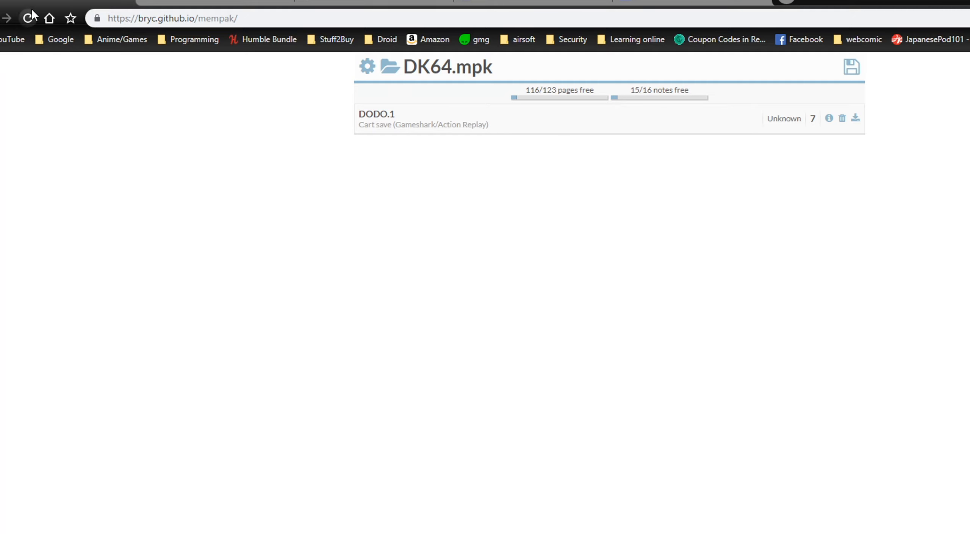
Import new_dk.note into a blank MPKEdit pak, and write the exported pak to the N64 mempak with the raphnet-tech adapter manager
left_click(31, 15)
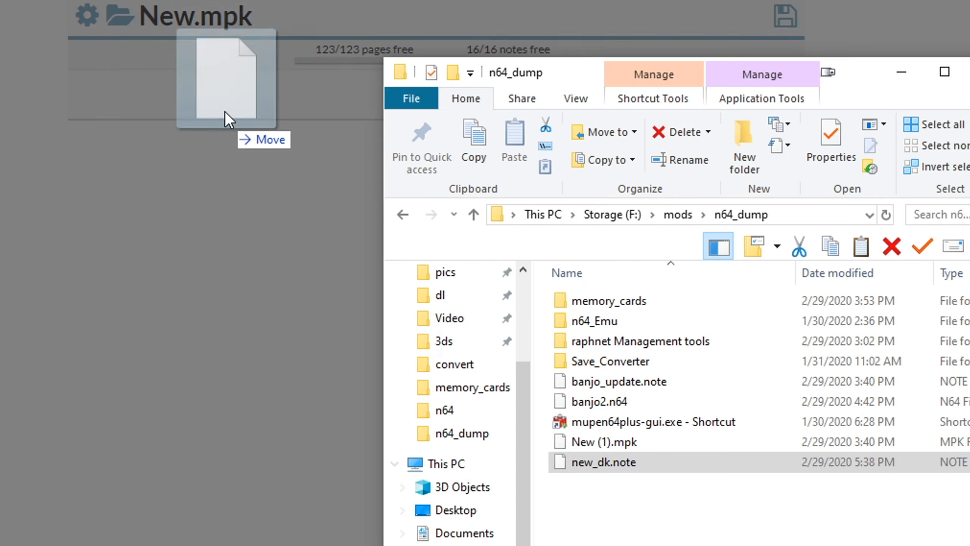
left_click_drag(224, 130, 218, 84)
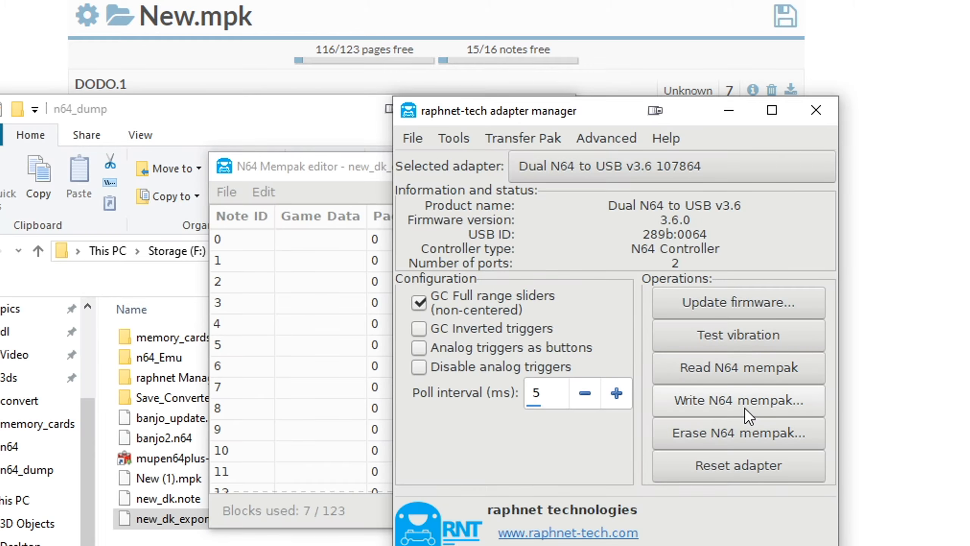
left_click(744, 407)
left_click(603, 427)
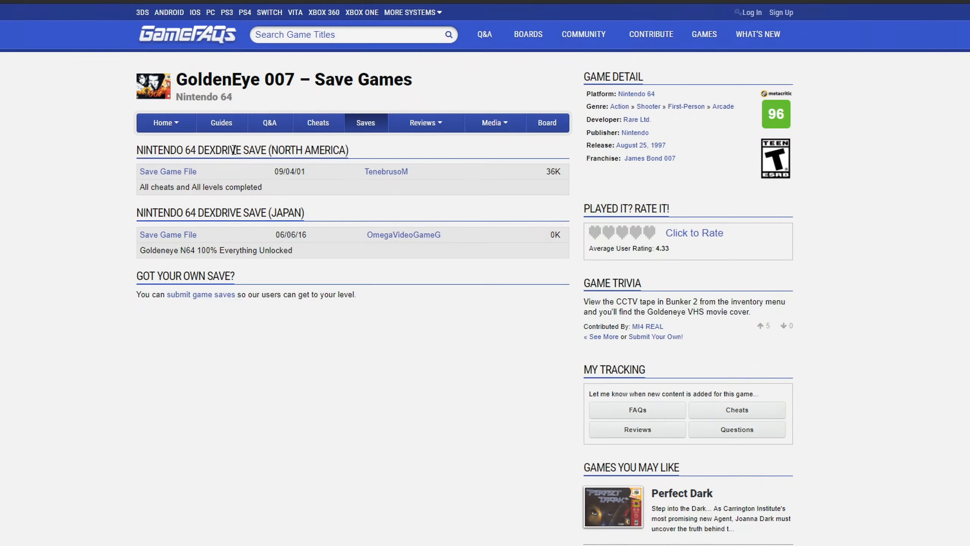
Download the North American GoldenEye 007 DexDrive save from GameFAQs and check its note for a comment in MPKEdit
left_click(169, 174)
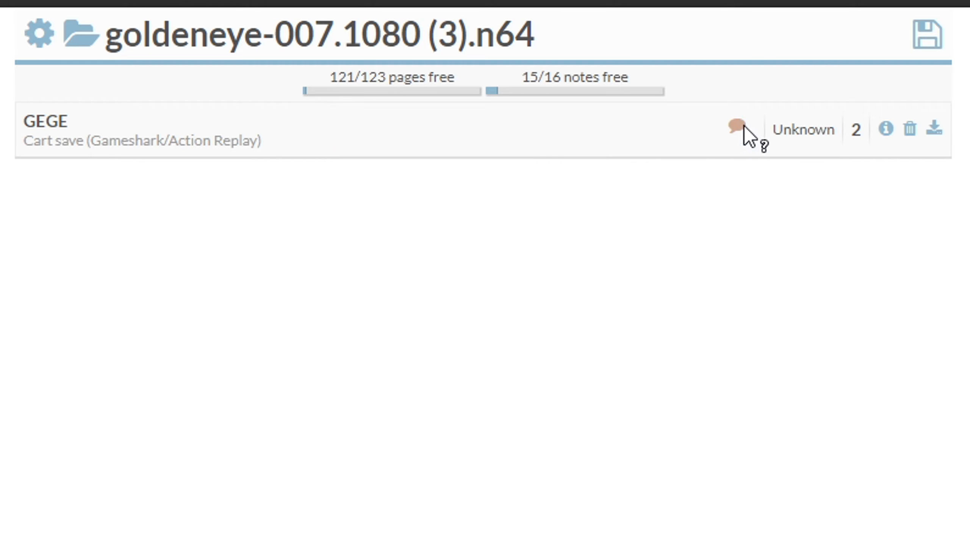
mouse_move(744, 126)
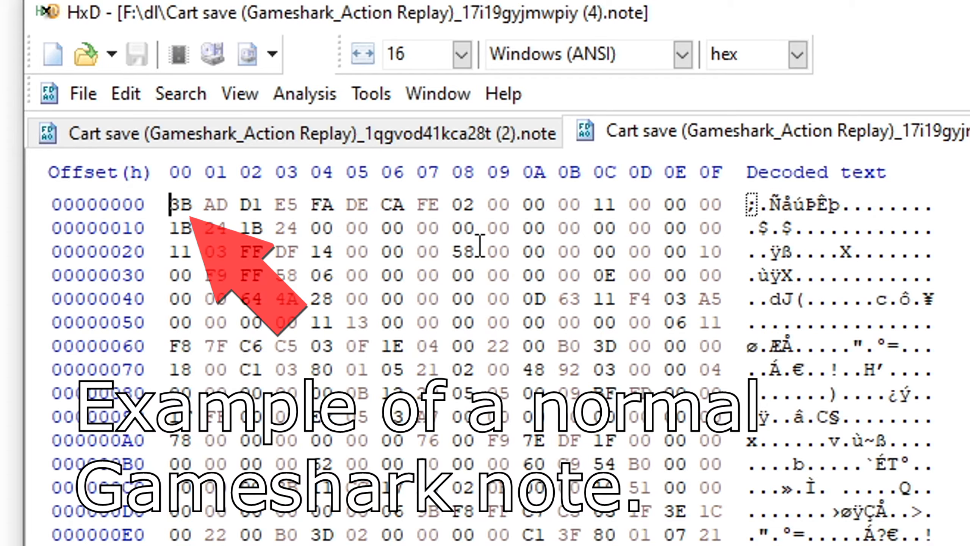
In HxD, copy the block 30-24F, starting at the 3B byte, from the downloaded GoldenEye note ending in 1qgvod41kca28t (2).note
left_click(449, 127)
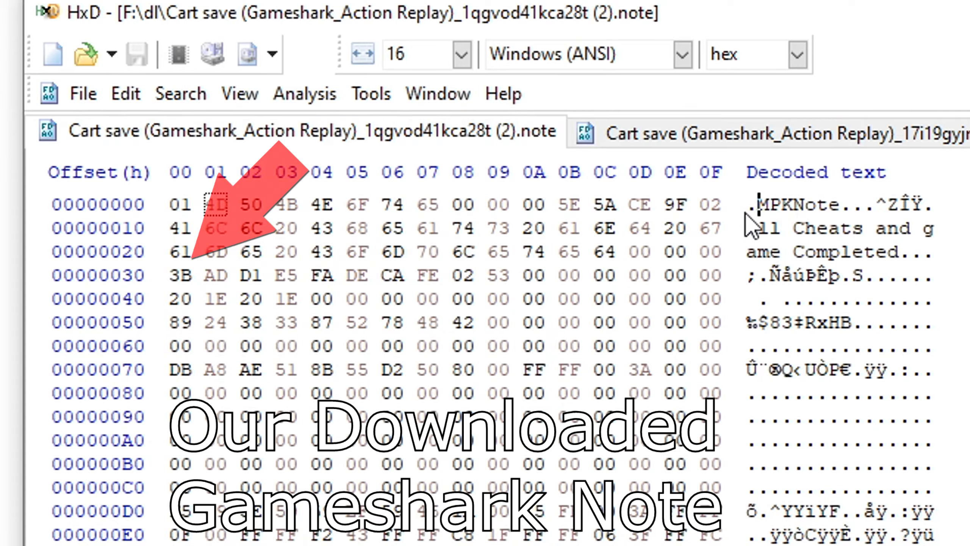
left_click_drag(179, 275, 687, 545)
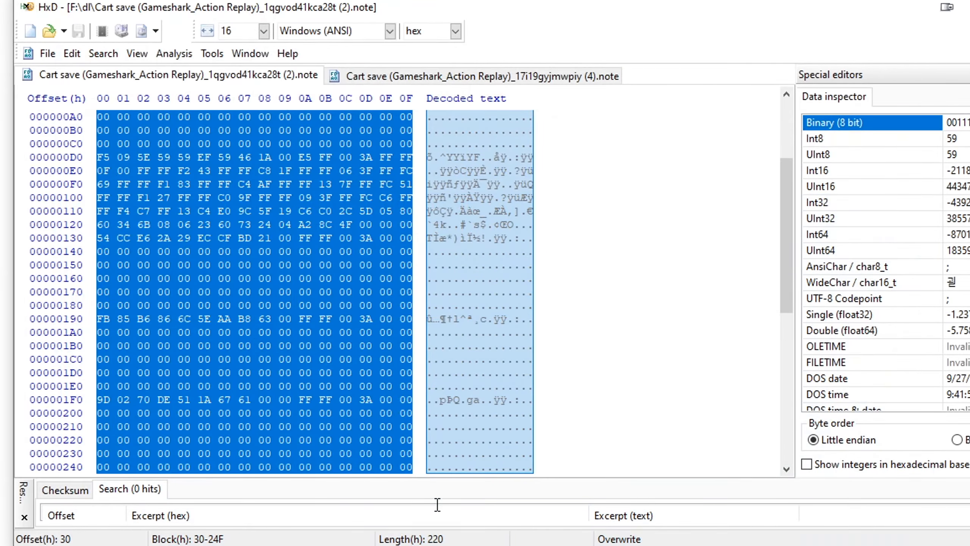
right_click(288, 268)
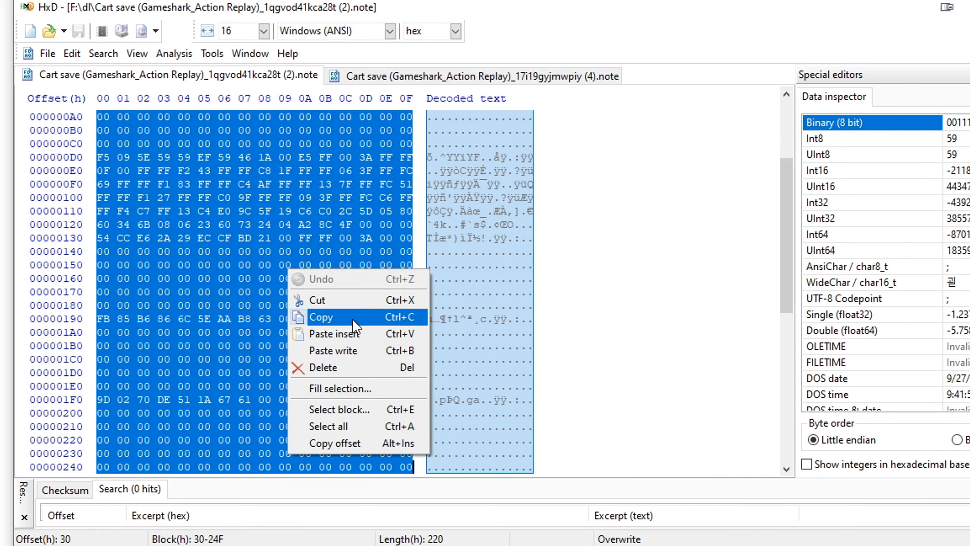
left_click(353, 324)
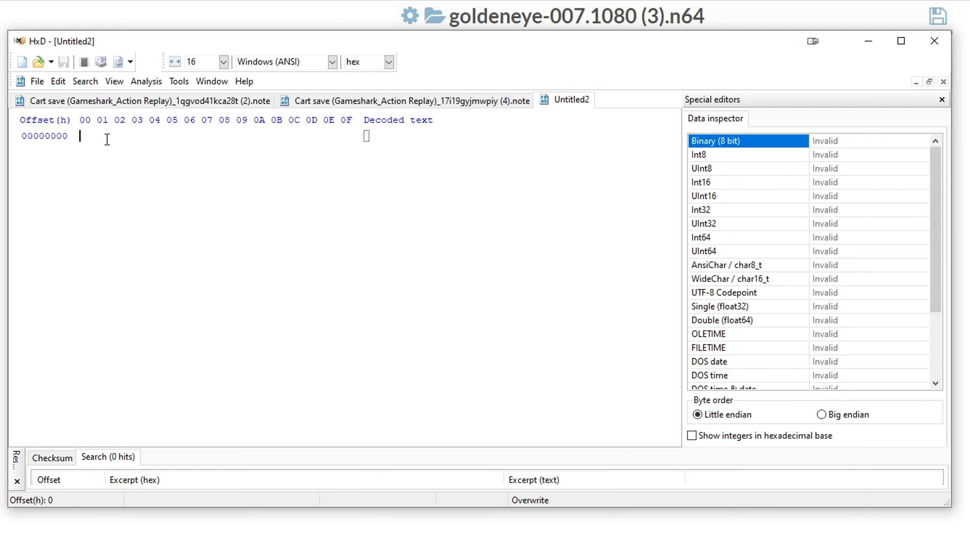
Paste-insert the copied GoldenEye note data into the new empty file, accepting the file size change
right_click(108, 139)
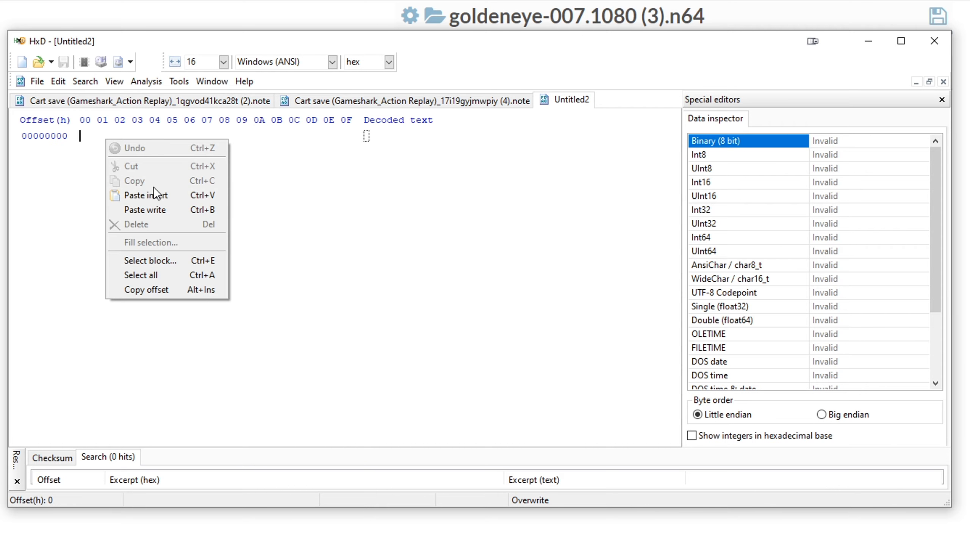
left_click(171, 196)
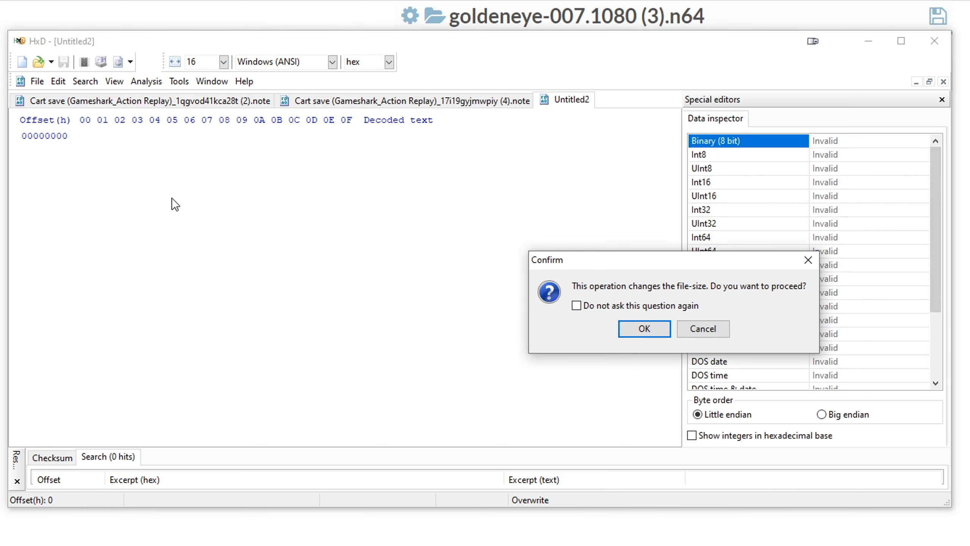
left_click(644, 330)
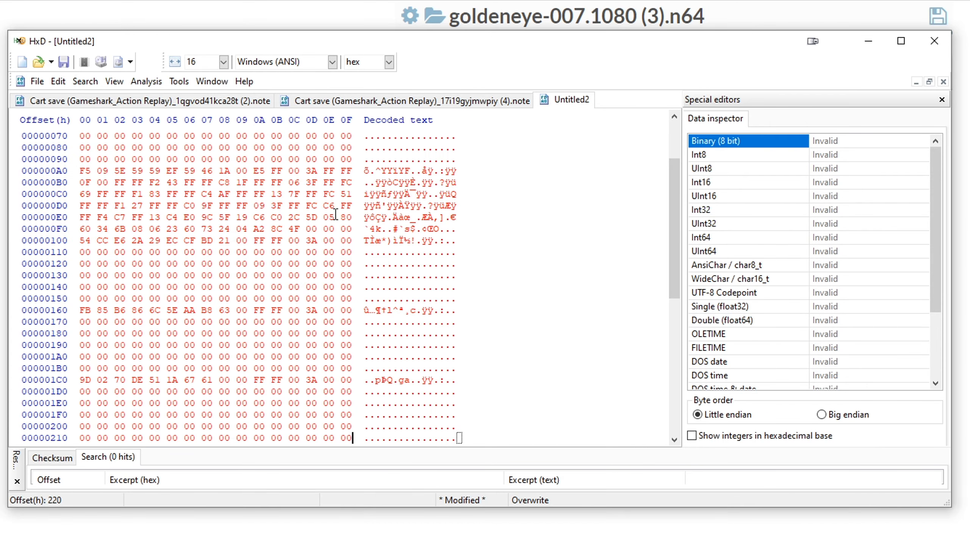
Save the new file as 0007_perfect.note in the memory_cards folder and review its bytes
left_click(37, 82)
left_click(63, 156)
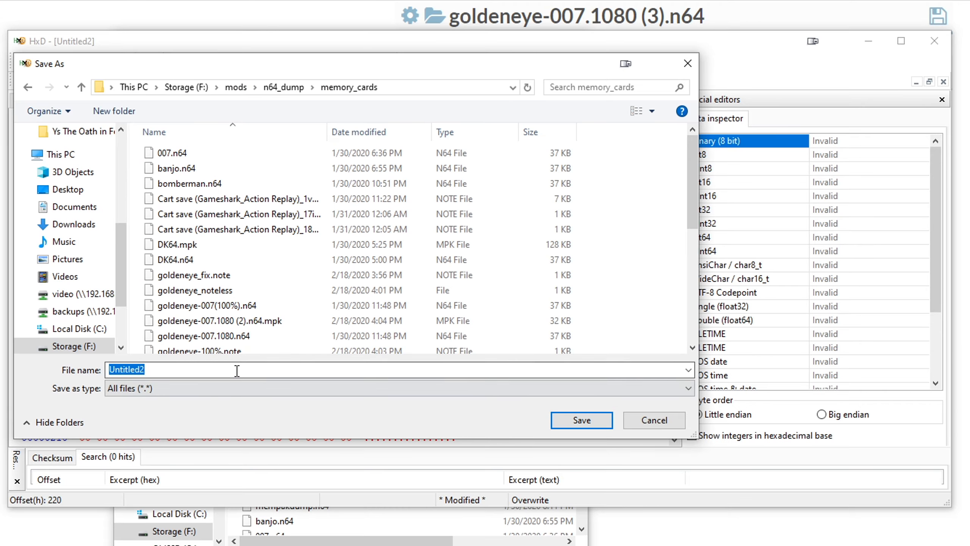
type("000")
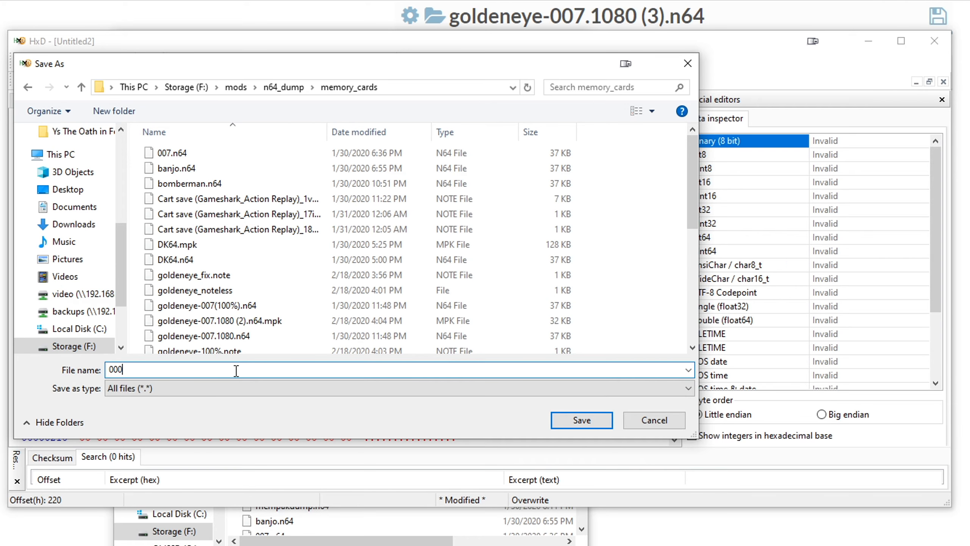
type("7")
type("_perfect.no")
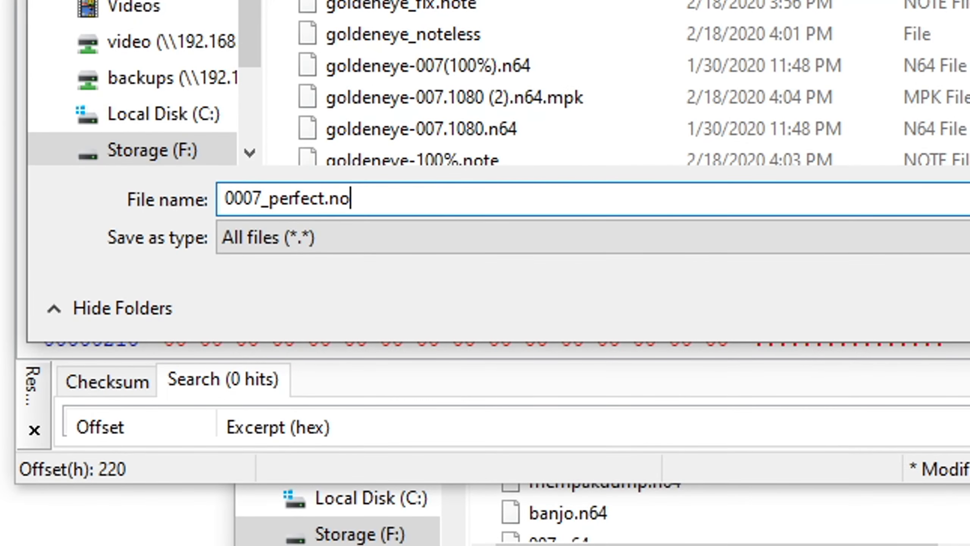
type("te")
key("Return")
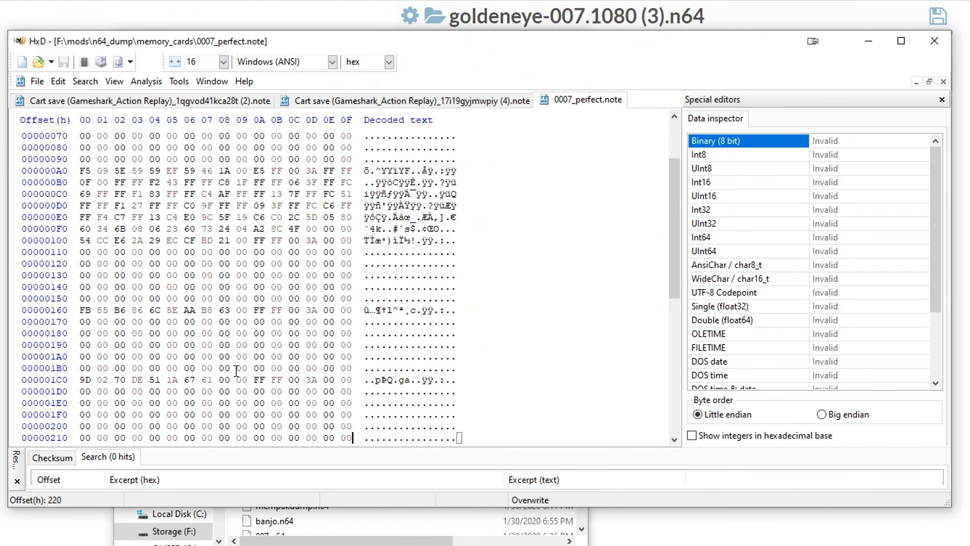
scroll(365, 235, "up", 3)
scroll(356, 236, "down", 7)
scroll(355, 237, "up", 7)
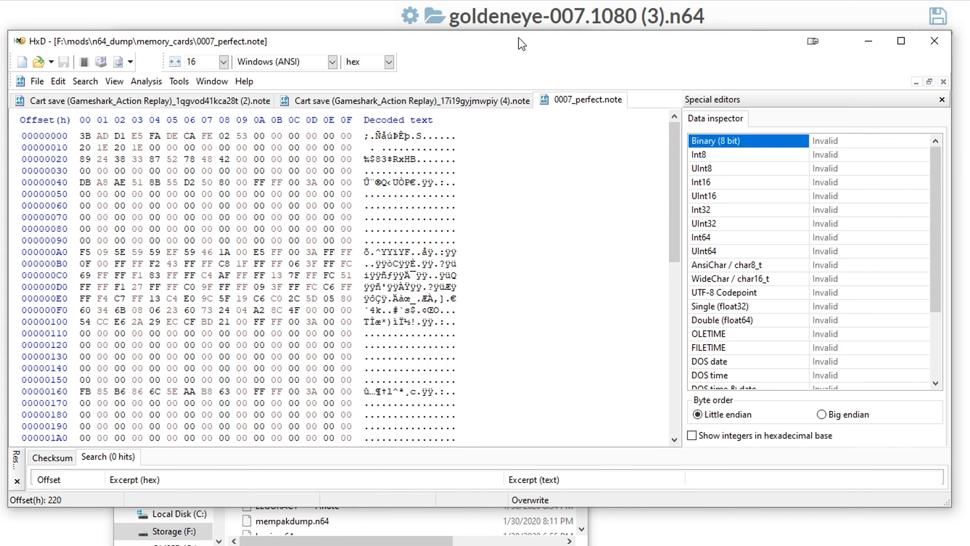
Switch to MPKEdit and import 0007_perfect.note into the empty New.mpk file
left_click(37, 81)
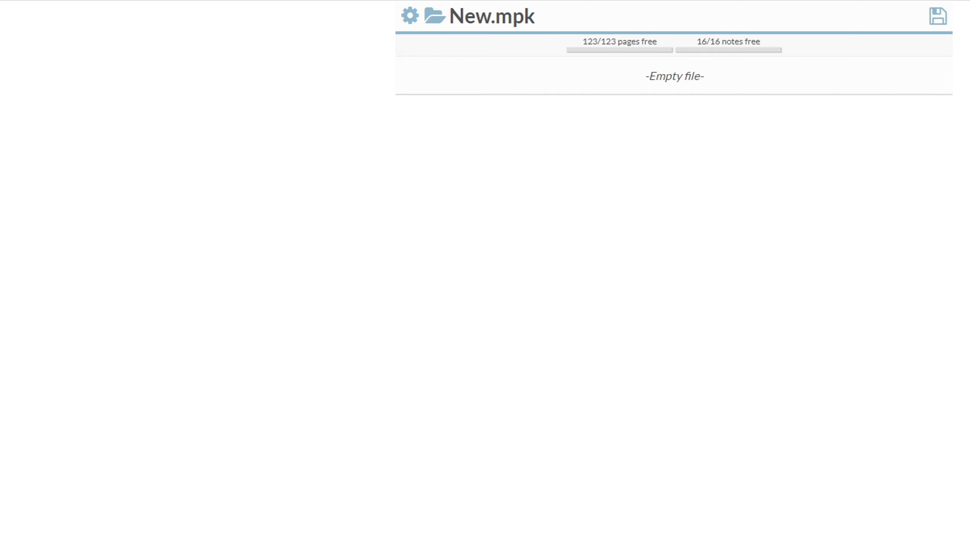
key("alt+Tab")
left_click_drag(114, 296, 611, 81)
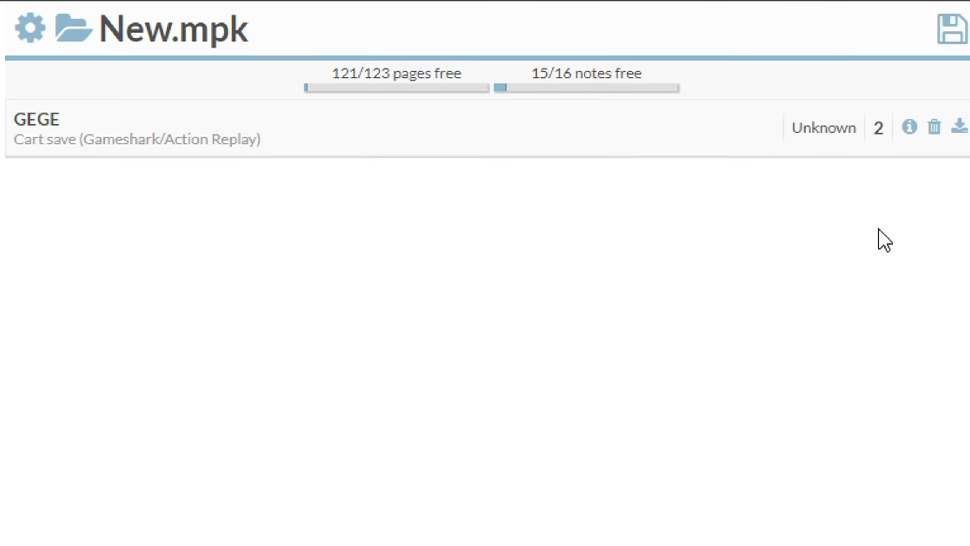
Save New.mpk as 007_perfect_mempak.mpk, switch to raphnet adapter manager and open that file in its N64 mempak editor
left_click(949, 38)
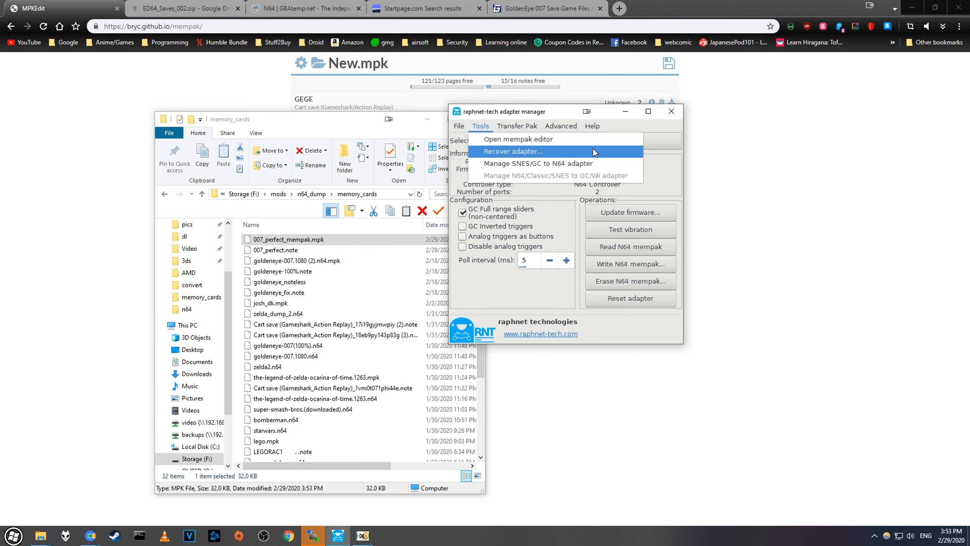
left_click(531, 147)
left_click(397, 132)
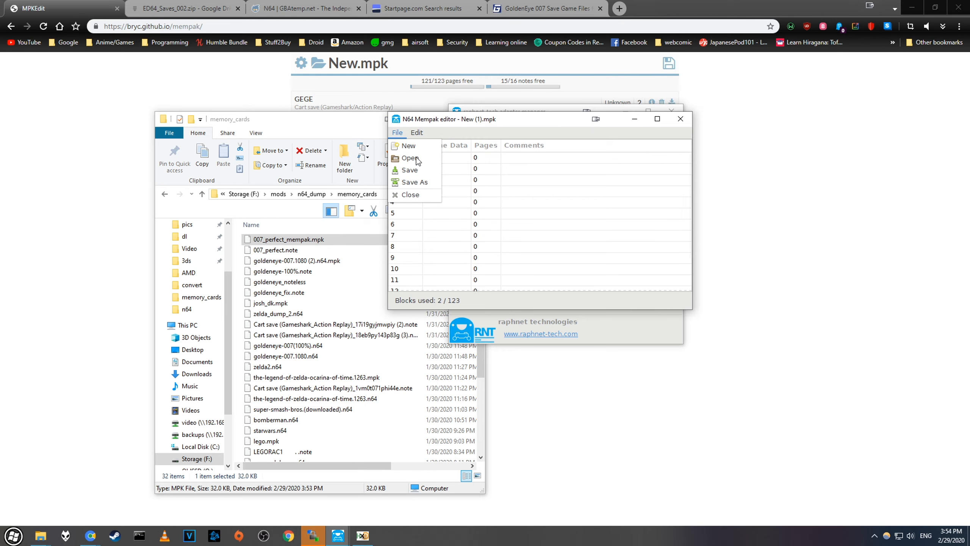
left_click(410, 158)
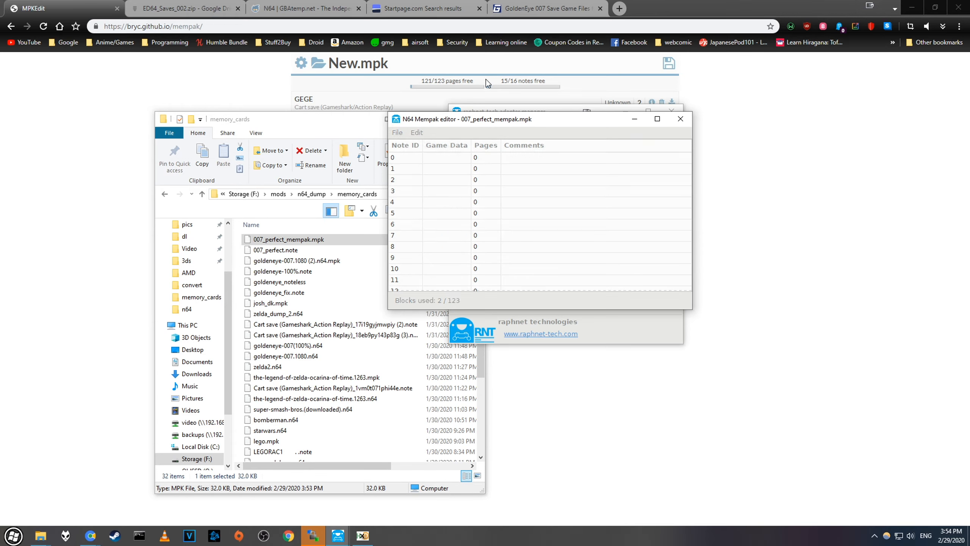
left_click(512, 107)
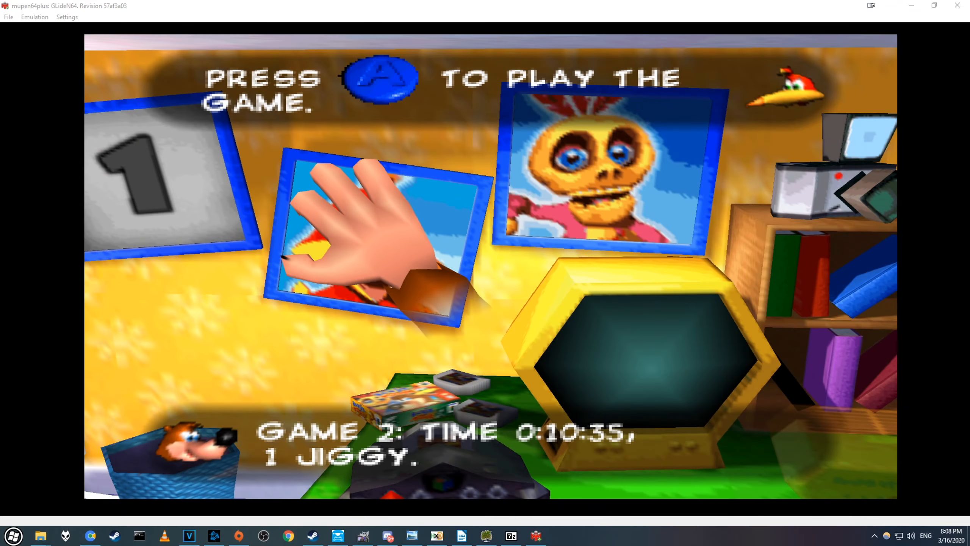
In Mupen64Plus, check the save slots on the game selection screen, including Game 1 and Game 2
key("Left")
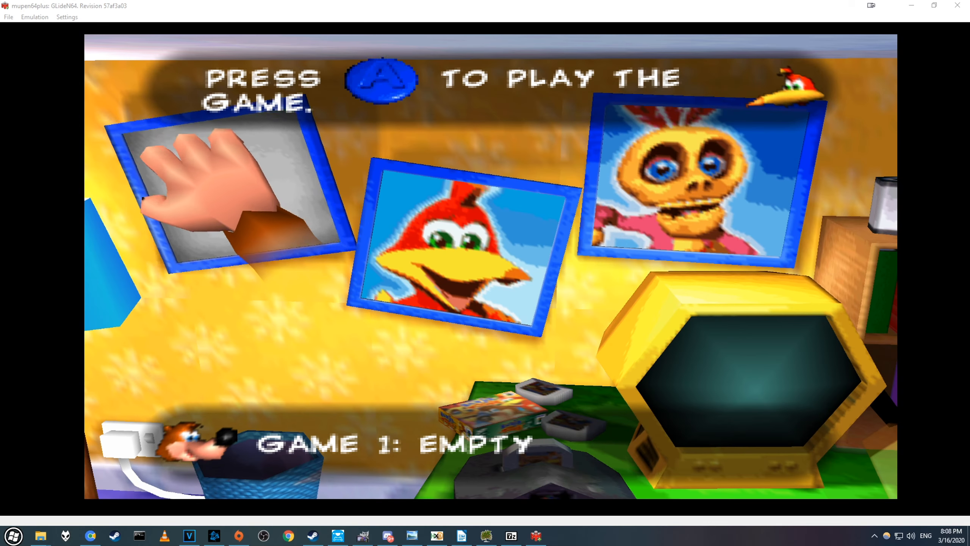
key("Right")
key("Right")
key("Left")
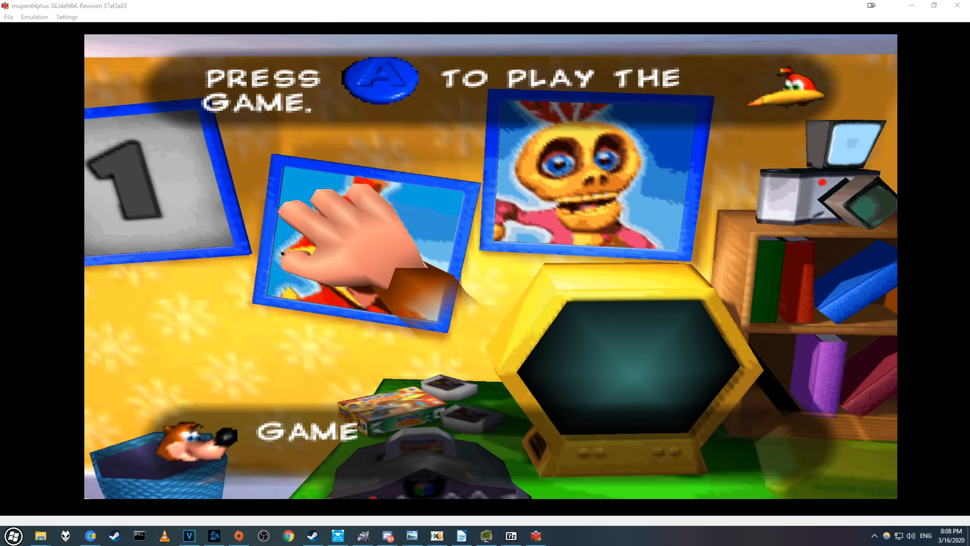